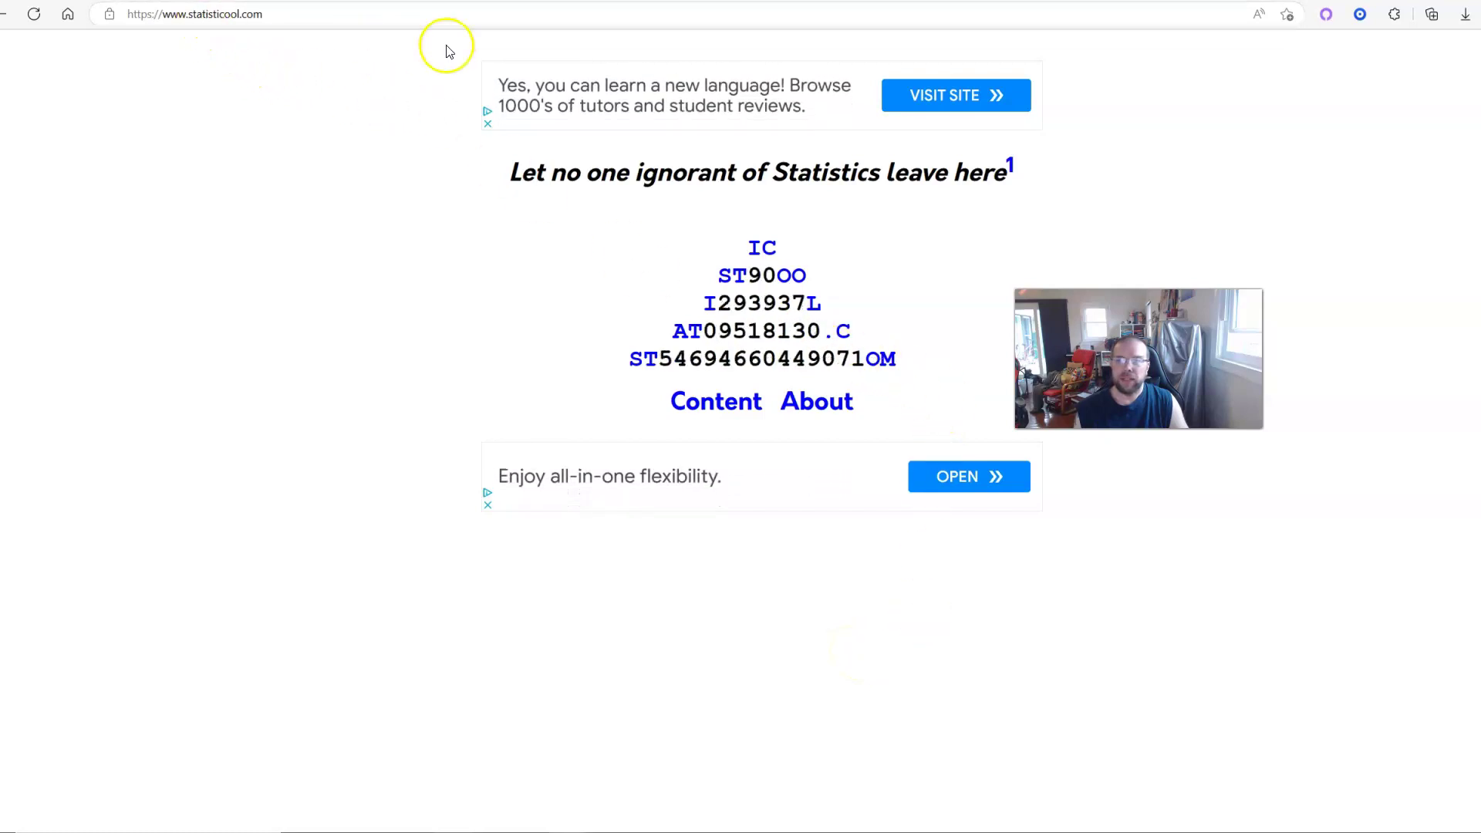
Open the Kids Activities category from the Statisticool site's content and look over the list of activities.
click(710, 403)
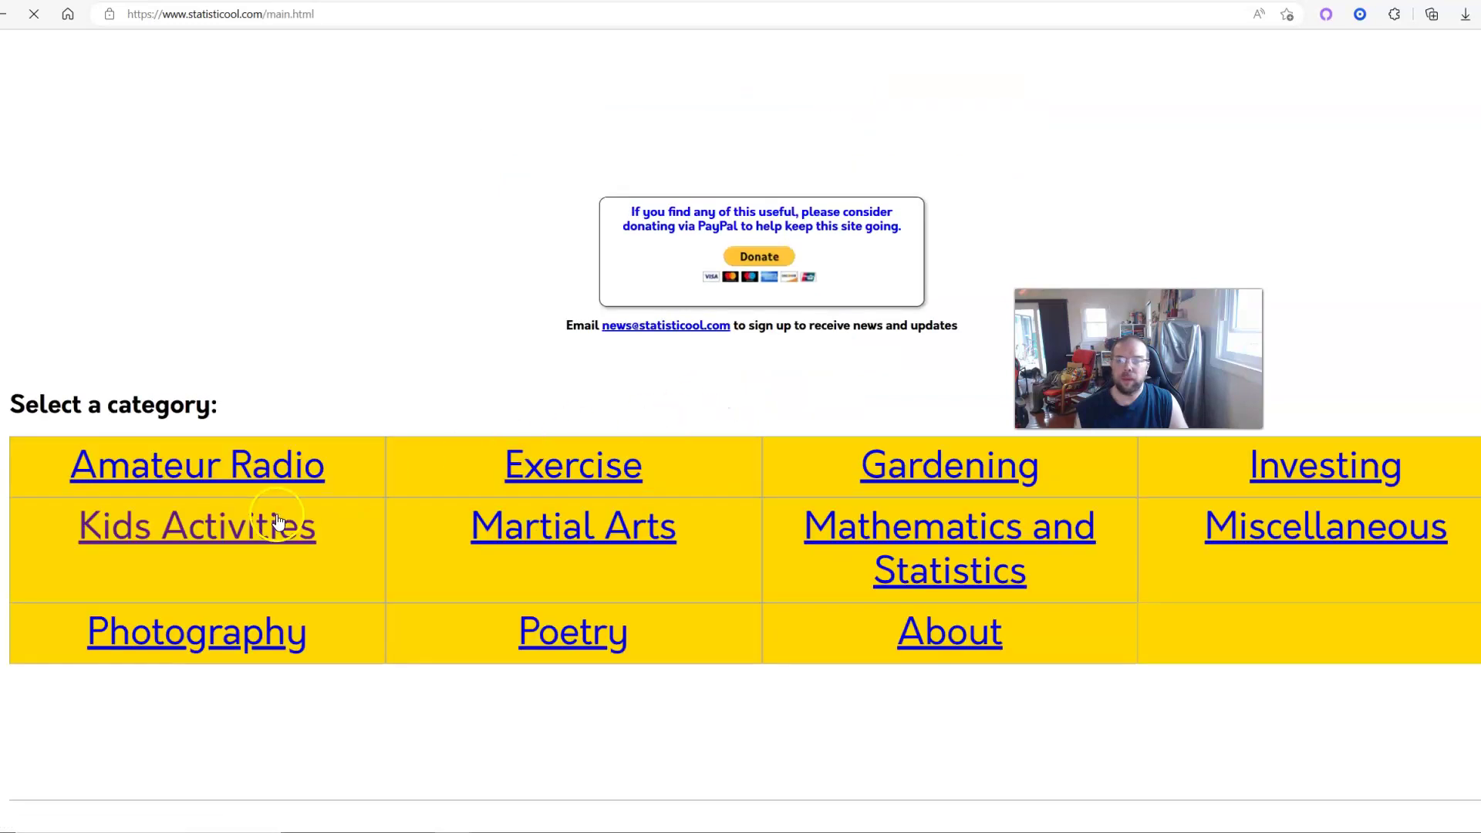
click(192, 531)
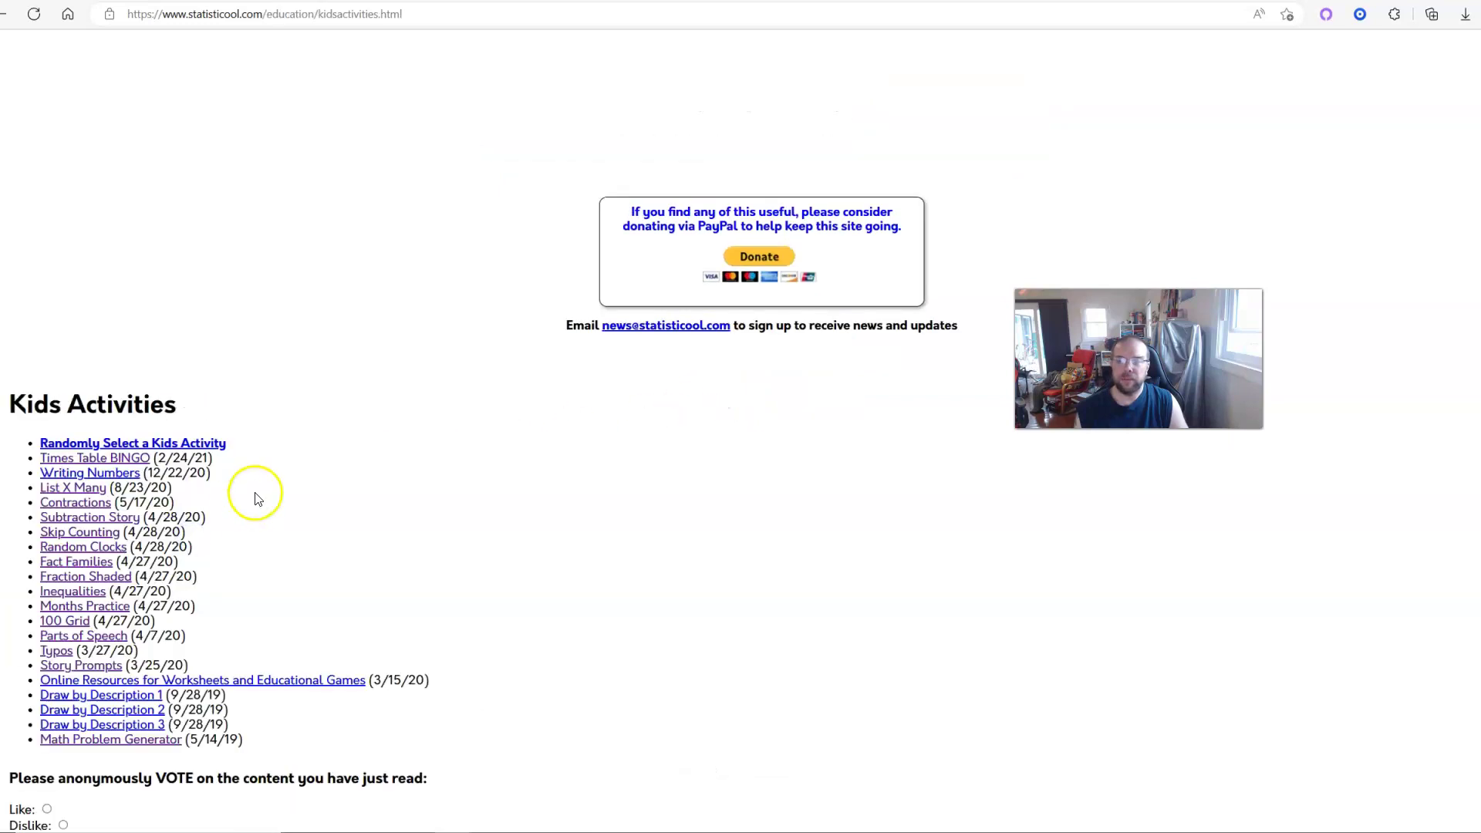
scroll(258, 493, down, 3)
drag(304, 213, 565, 489)
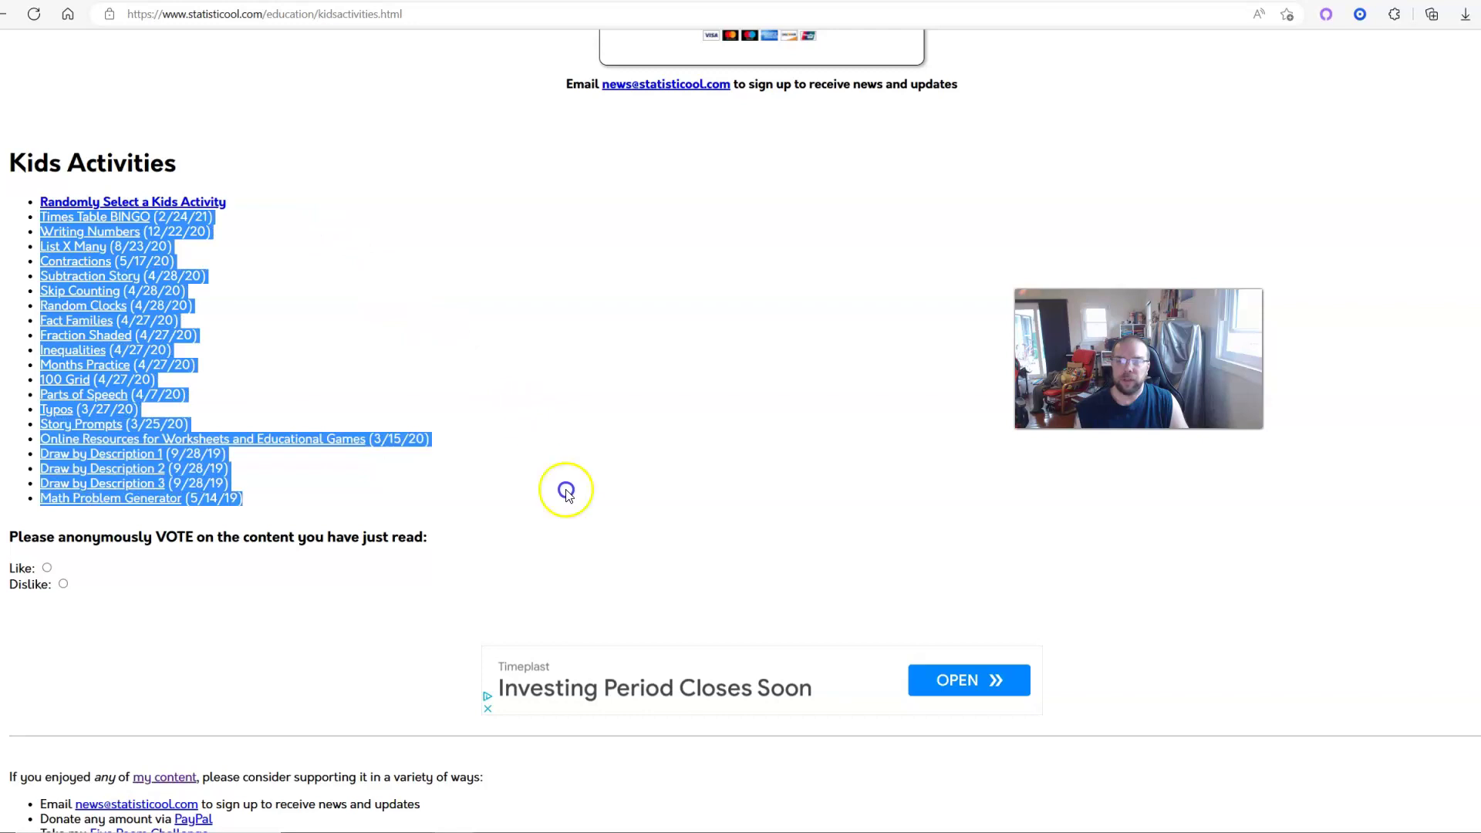
scroll(619, 398, up, 2)
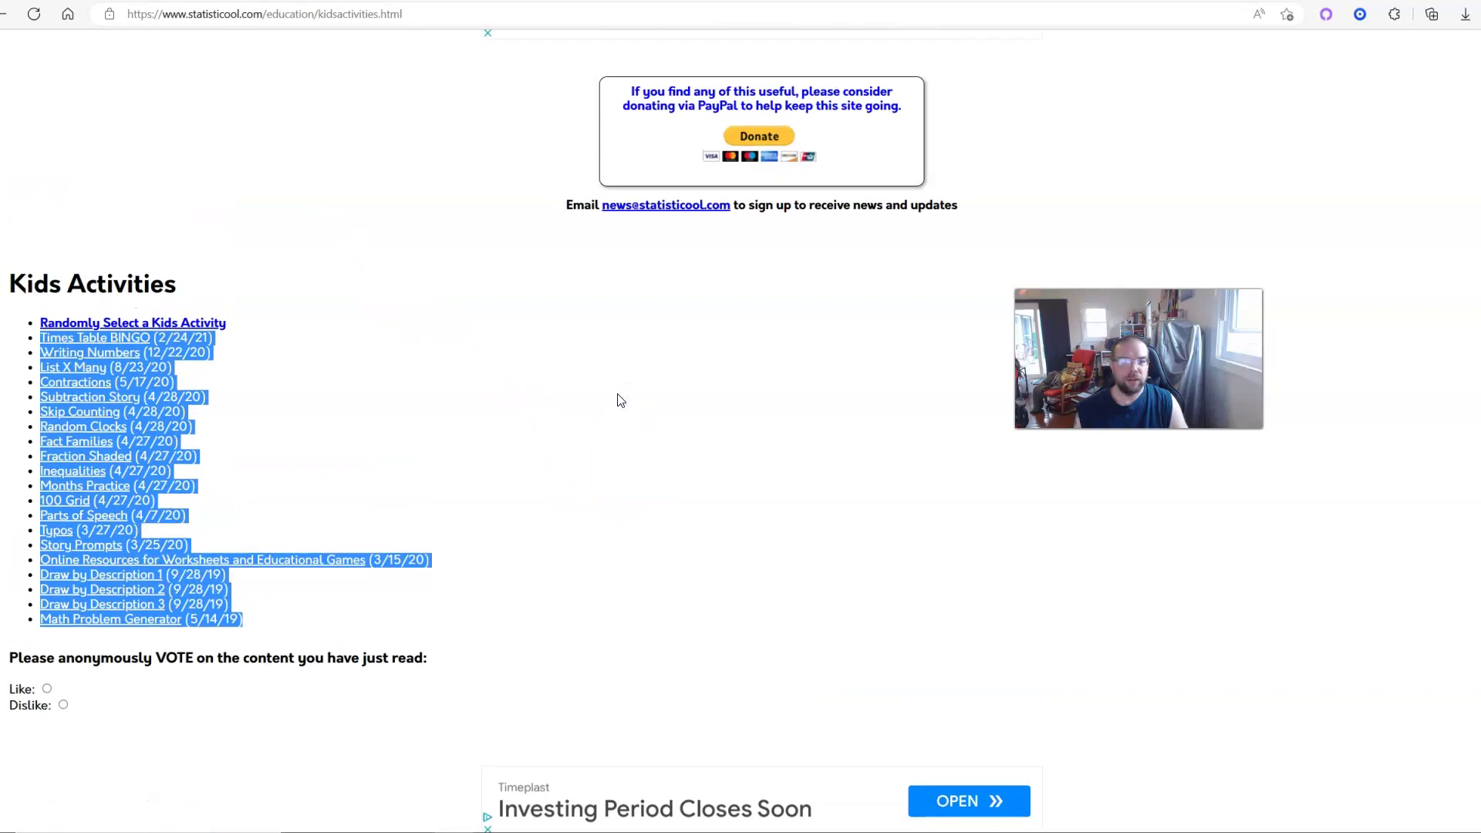
click(621, 399)
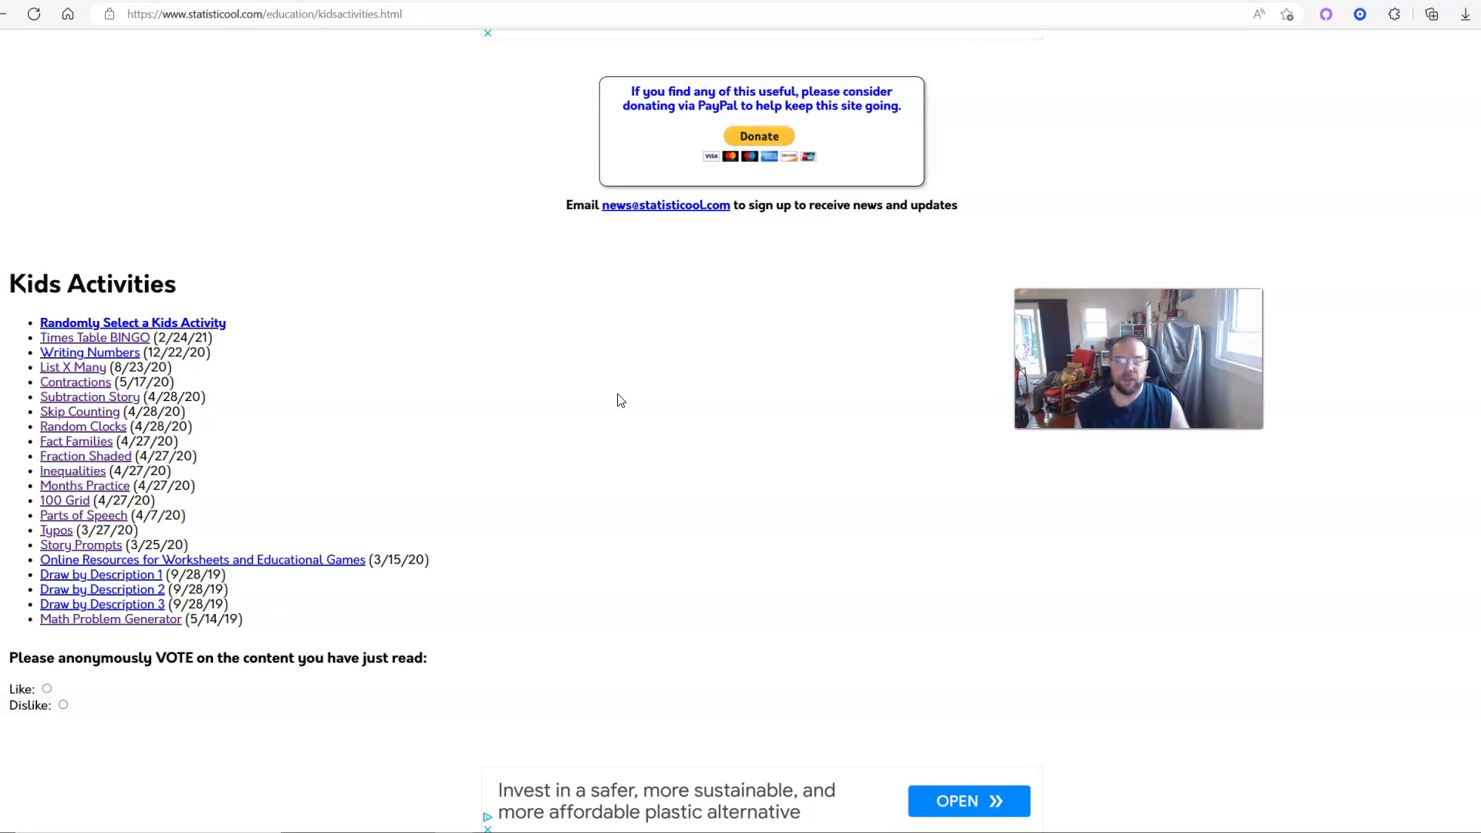
click(639, 379)
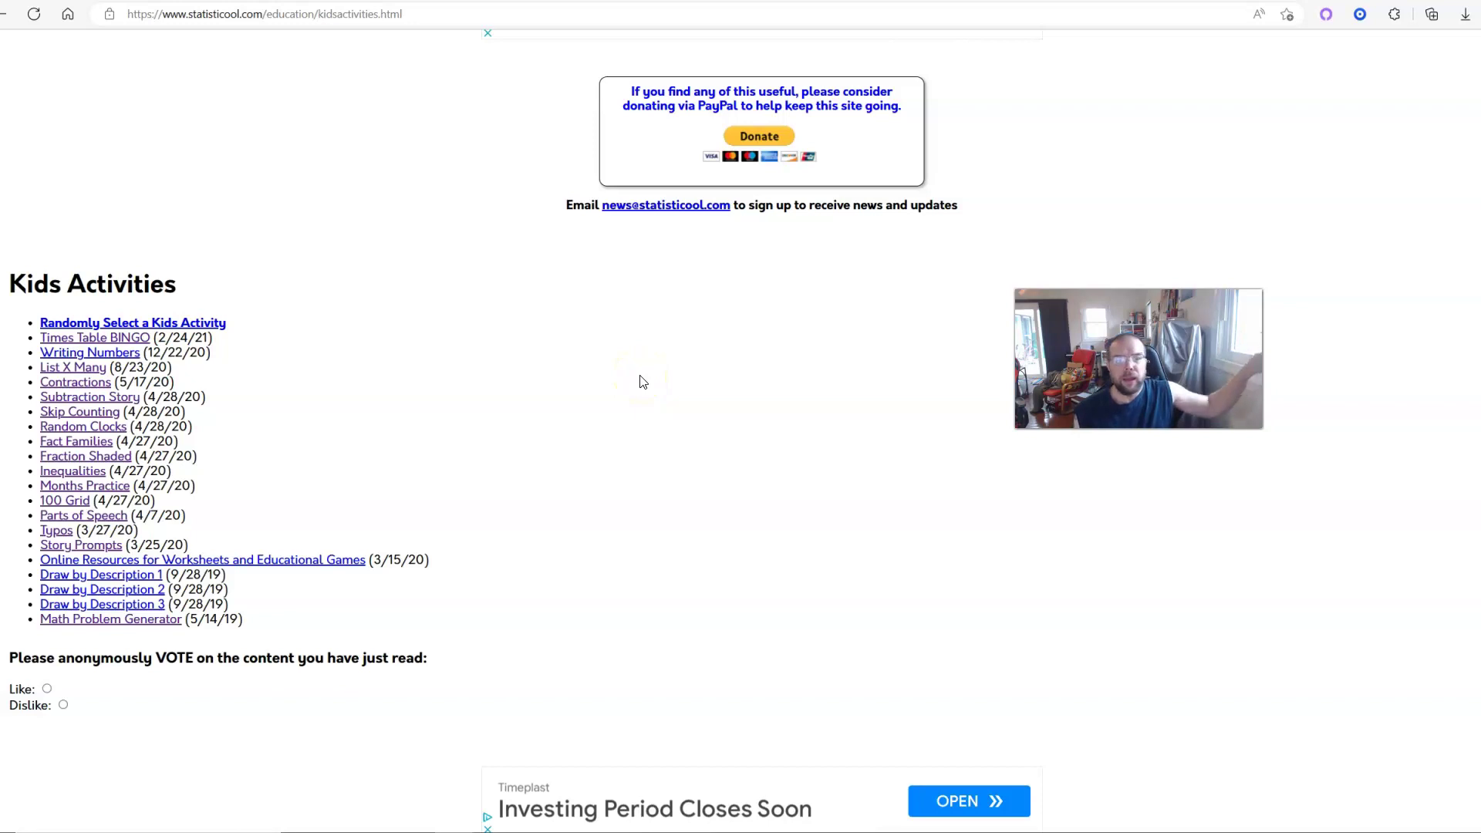
Open the Inequalities activity, view its sample worksheet image at full size, and return to the activity page.
click(74, 472)
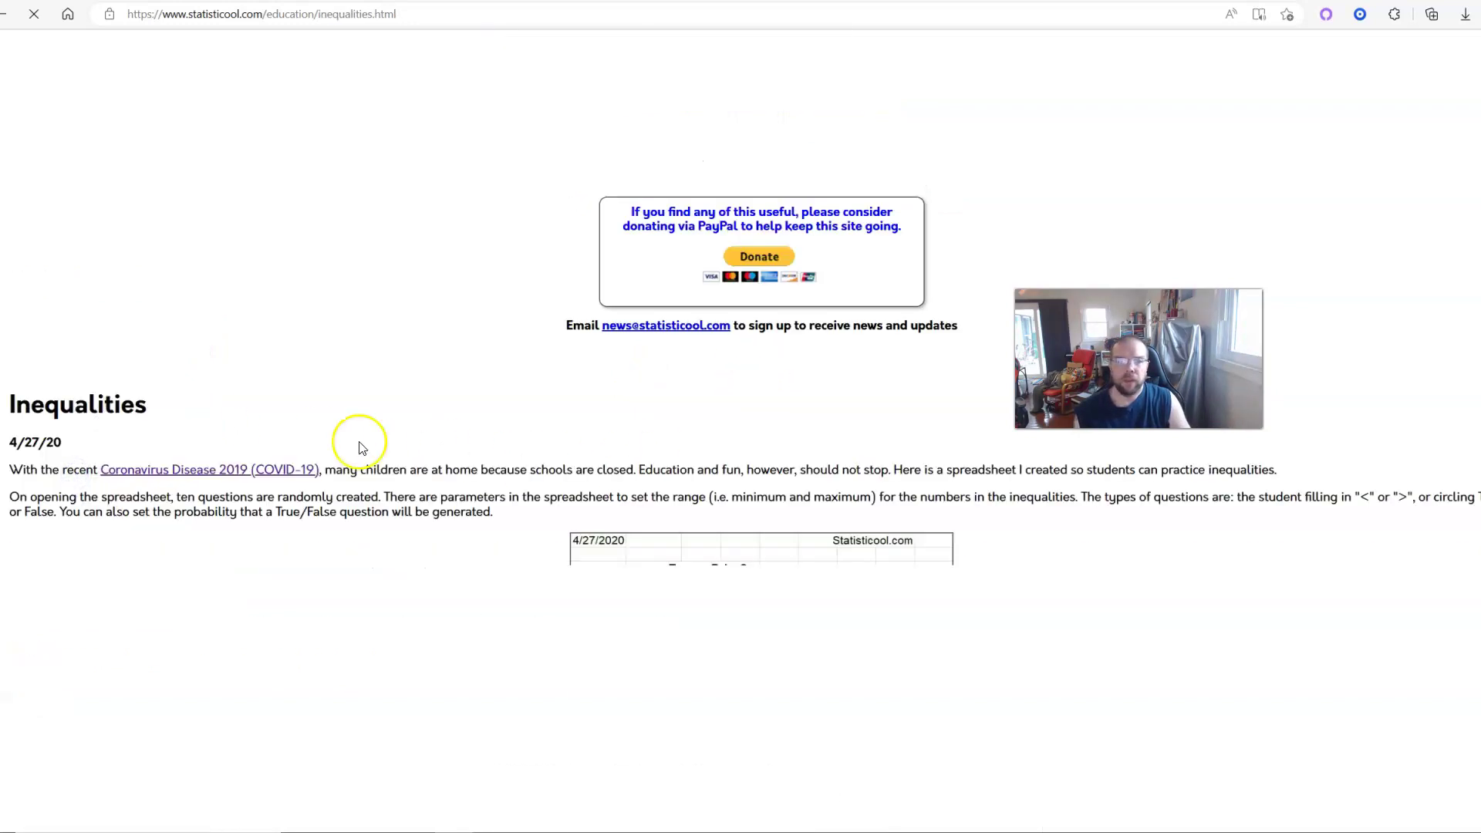
scroll(409, 421, down, 3)
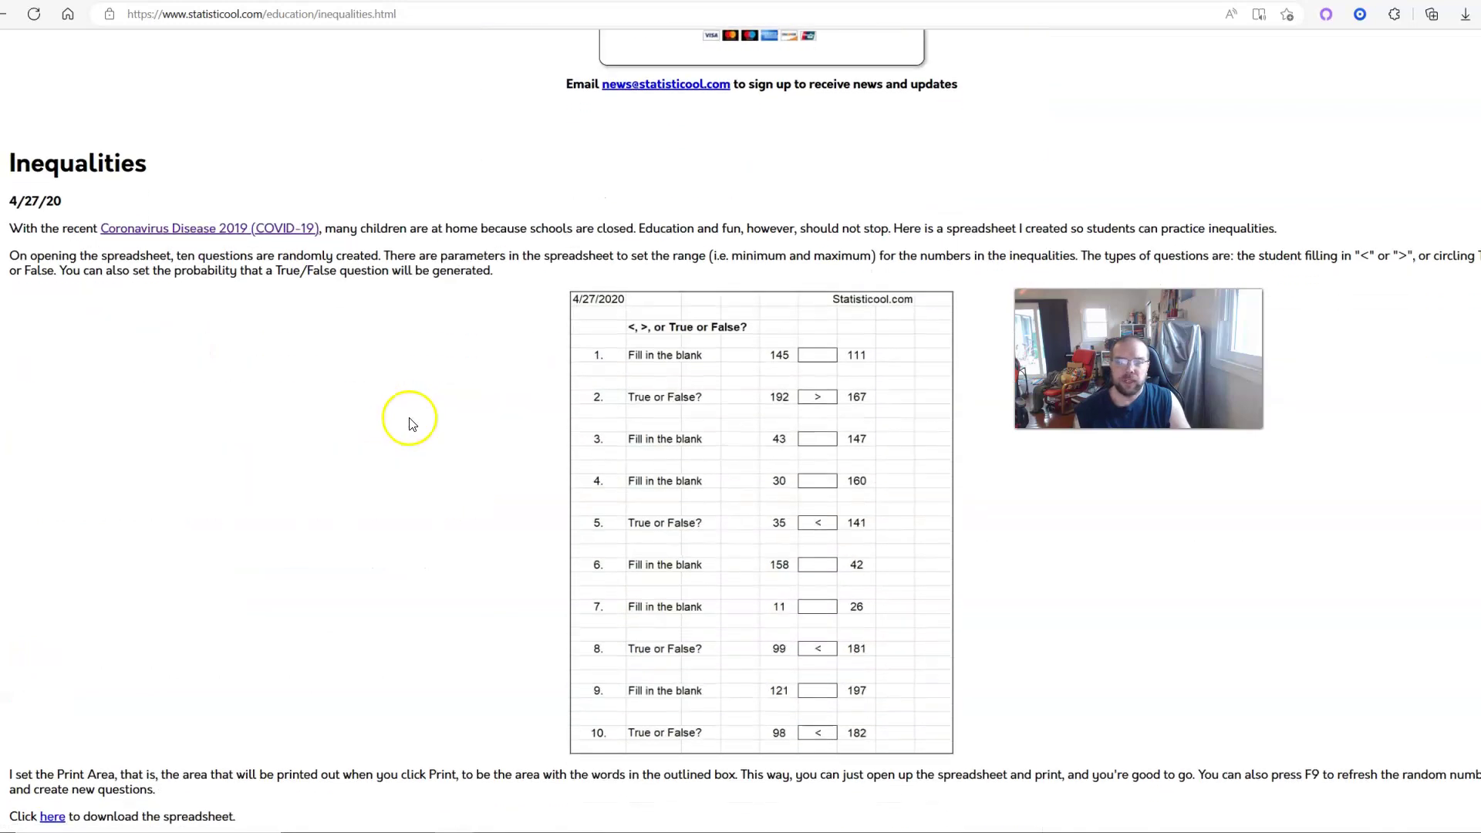
click(719, 450)
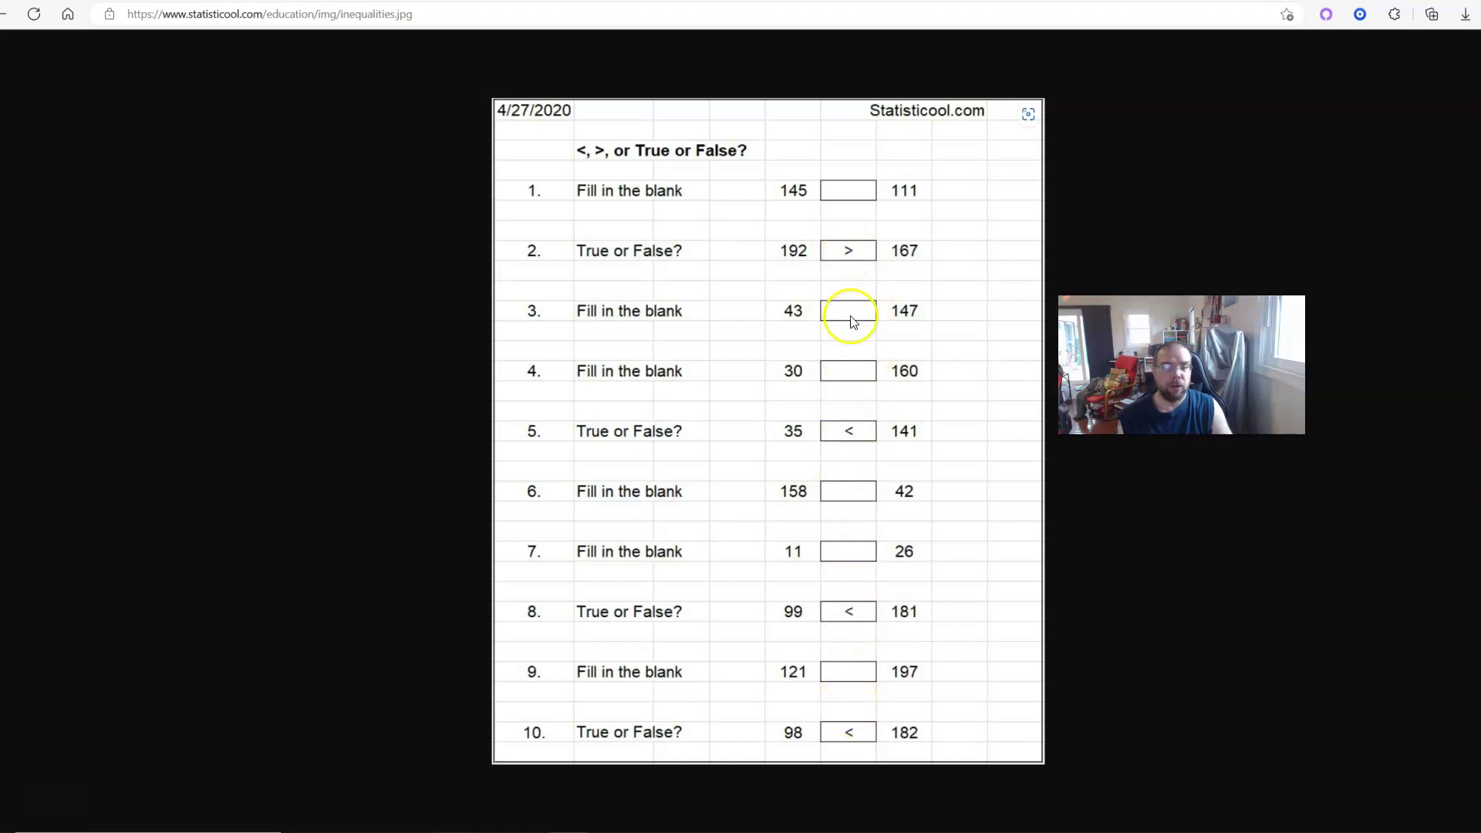
click(6, 13)
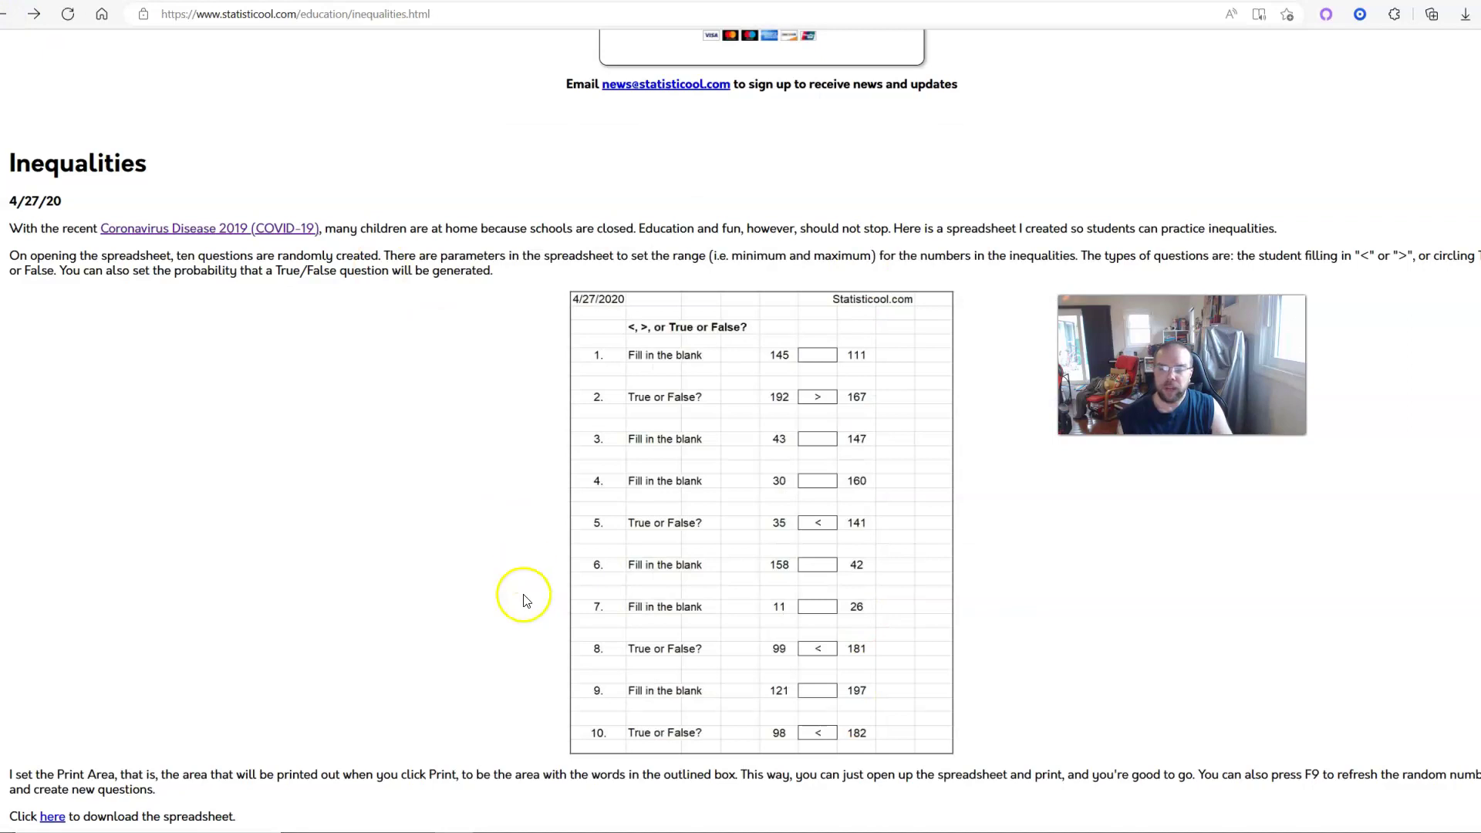
Switch to the inequalities workbook in Excel and examine the parameter columns and the outlined question area.
click(540, 826)
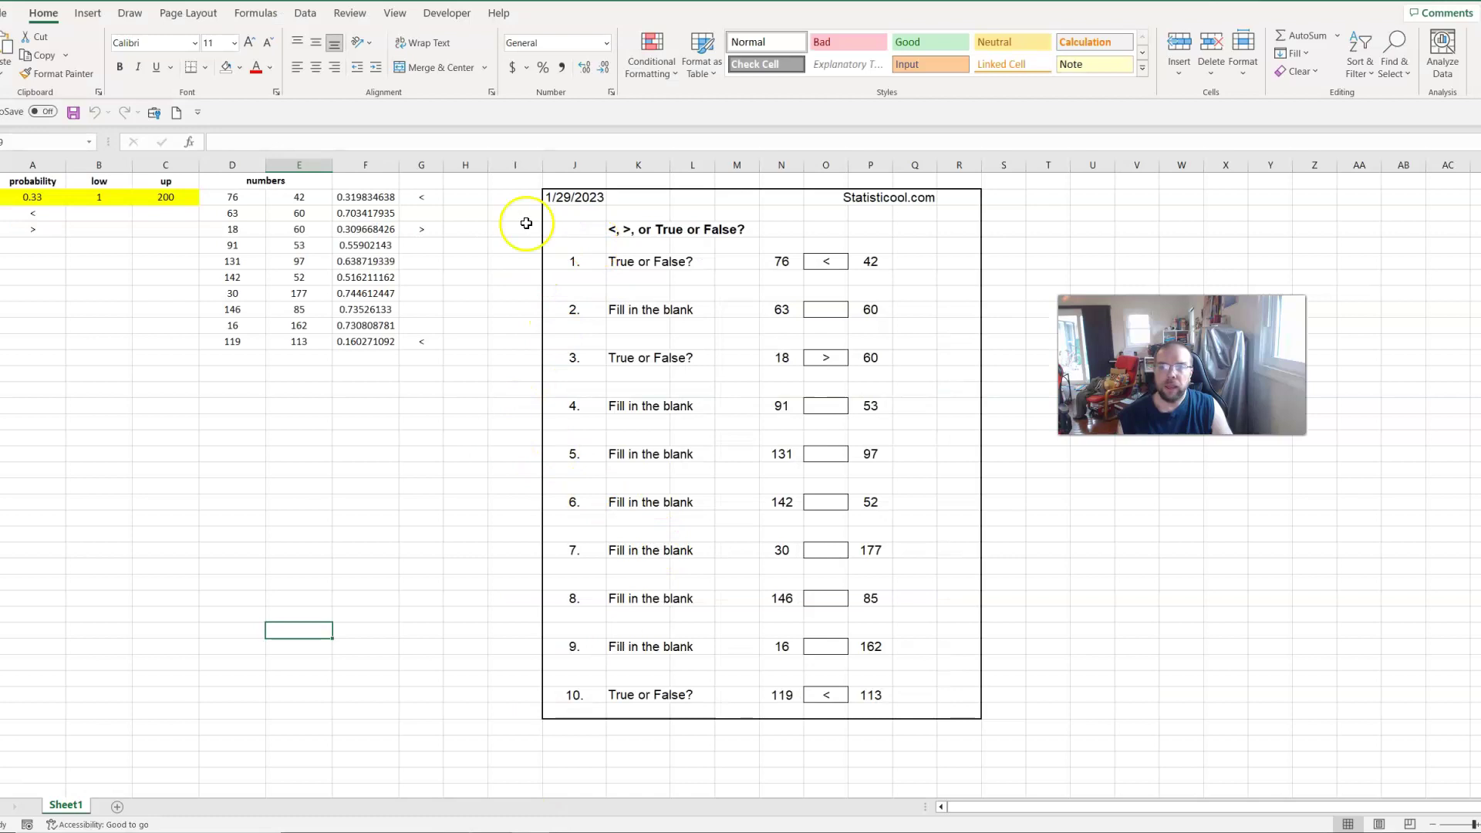
drag(44, 167, 410, 169)
drag(552, 194, 961, 704)
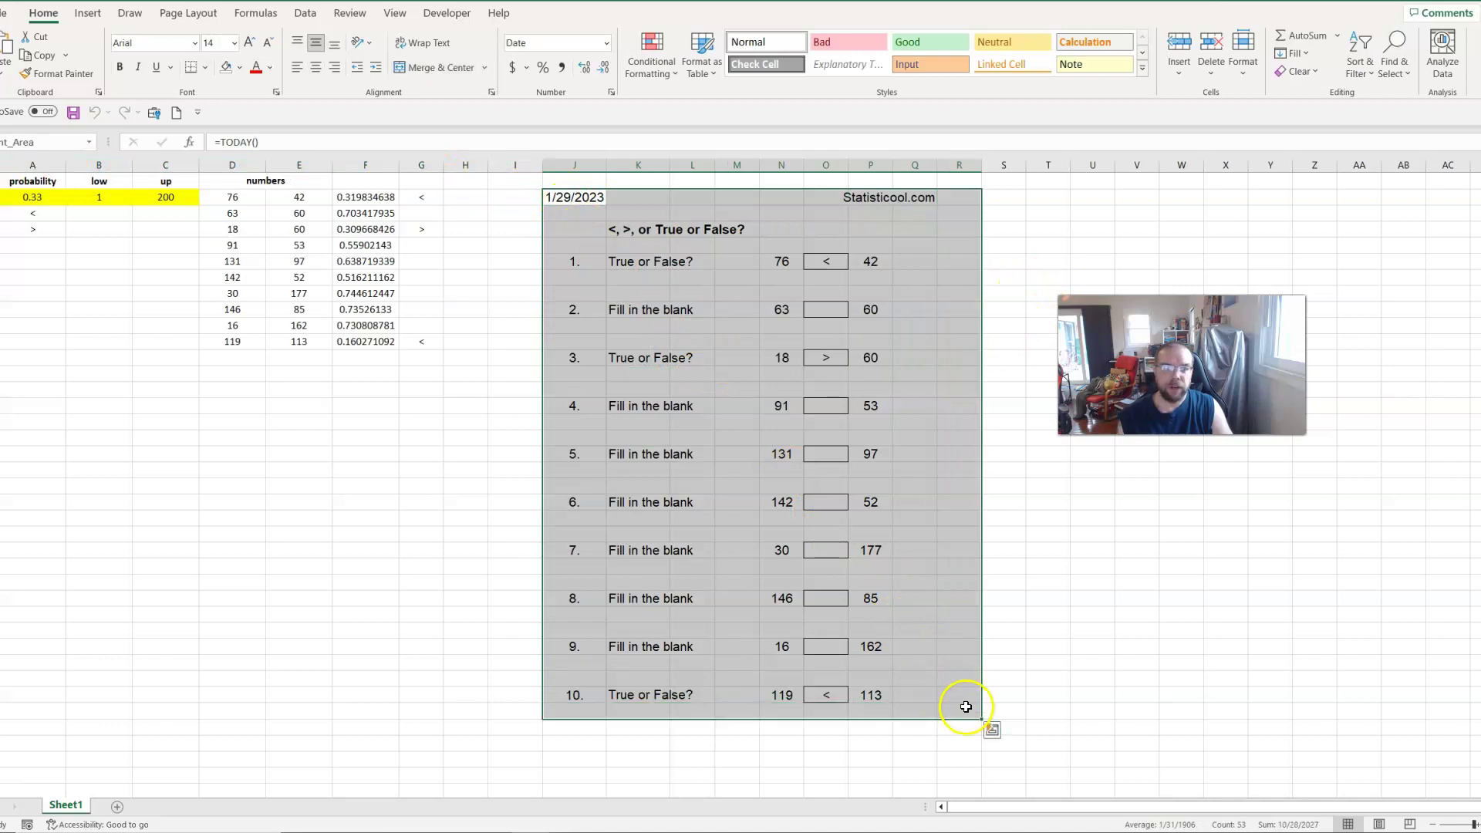
click(419, 457)
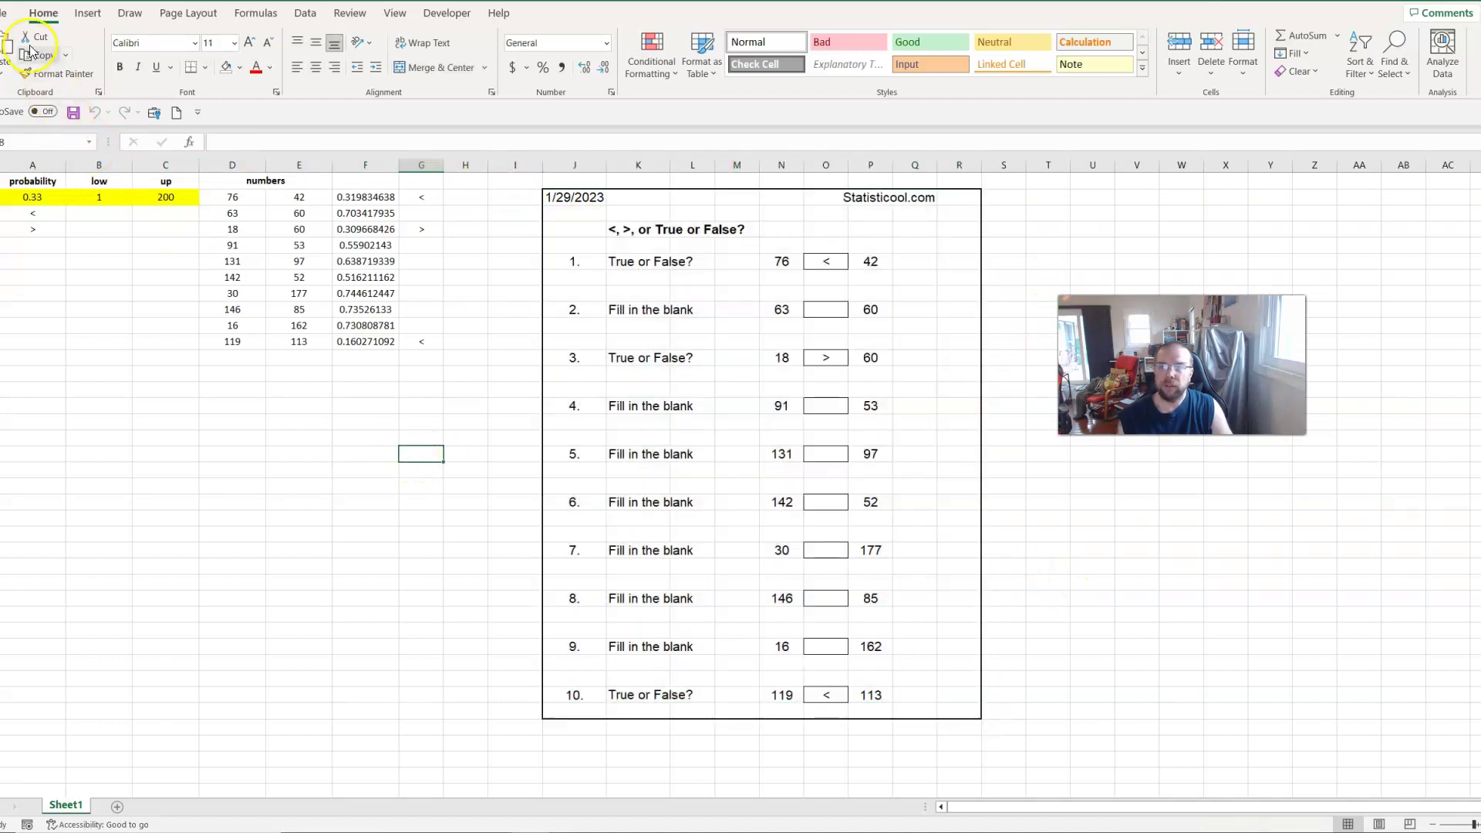
Preview how the outlined question area prints, and return to the worksheet.
click(11, 15)
click(42, 246)
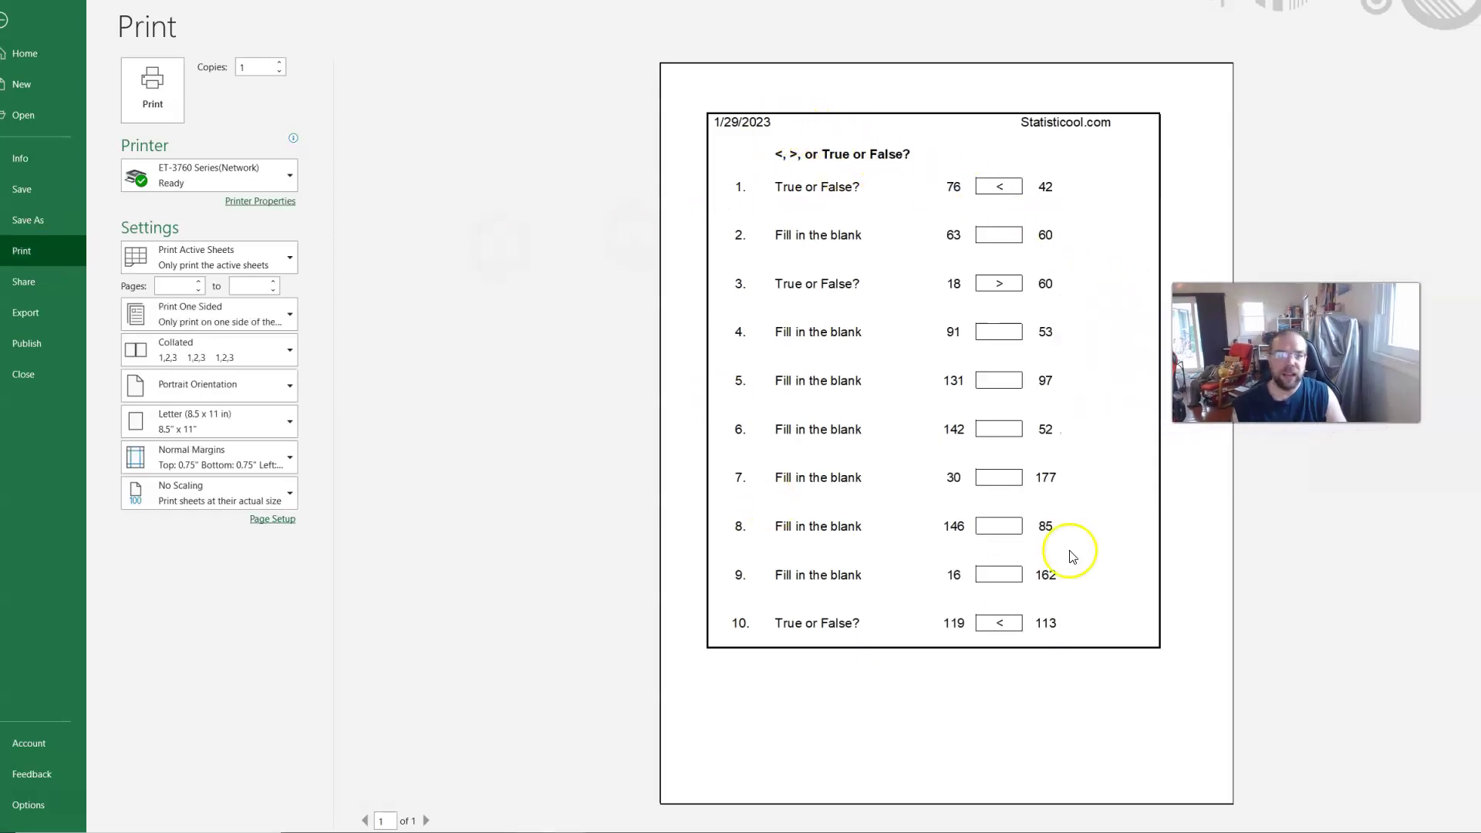
click(26, 28)
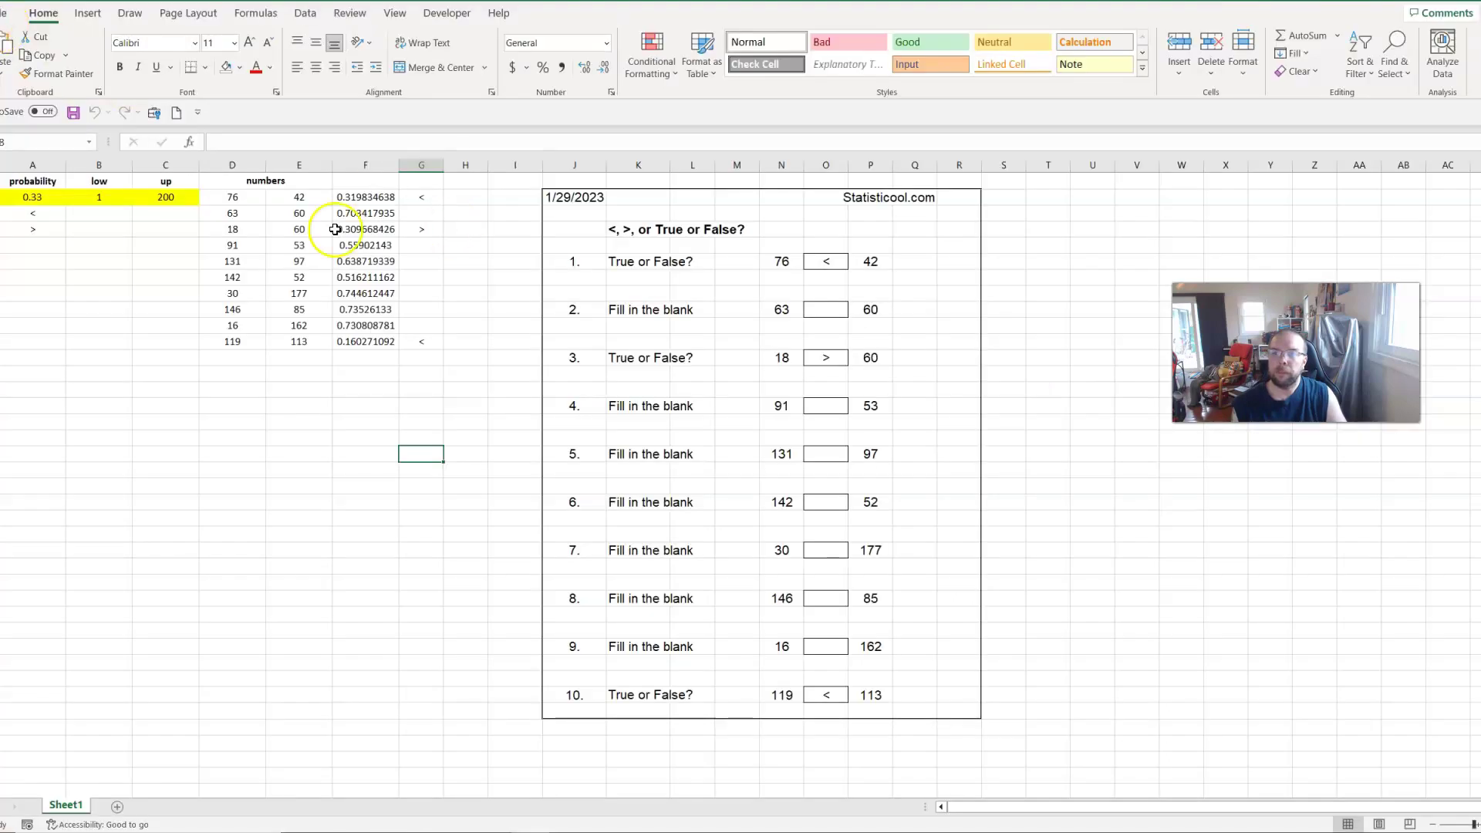
click(346, 391)
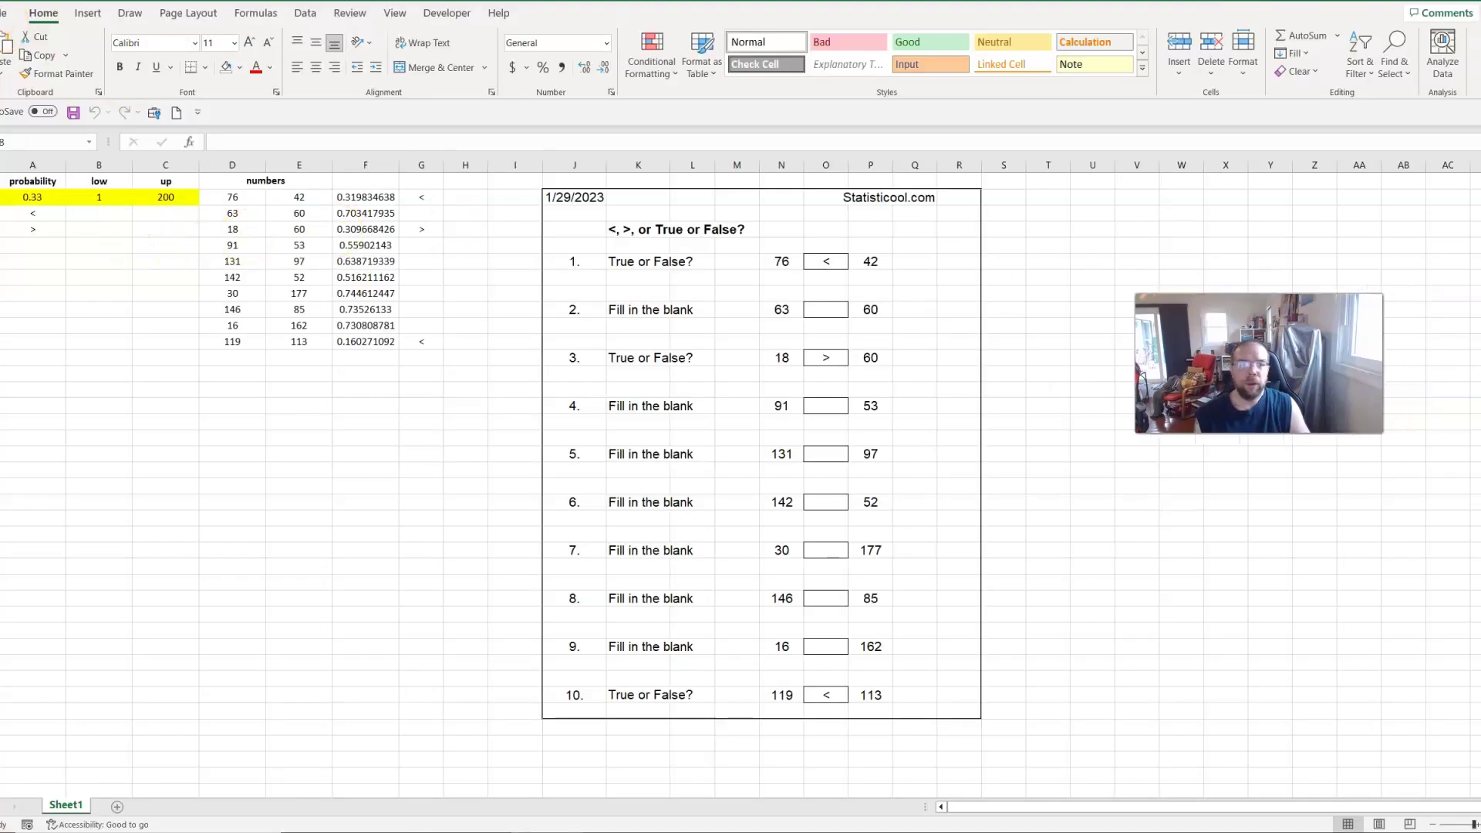
Inspect the probability and low parameter cells and the two number cells of question 1.
click(43, 196)
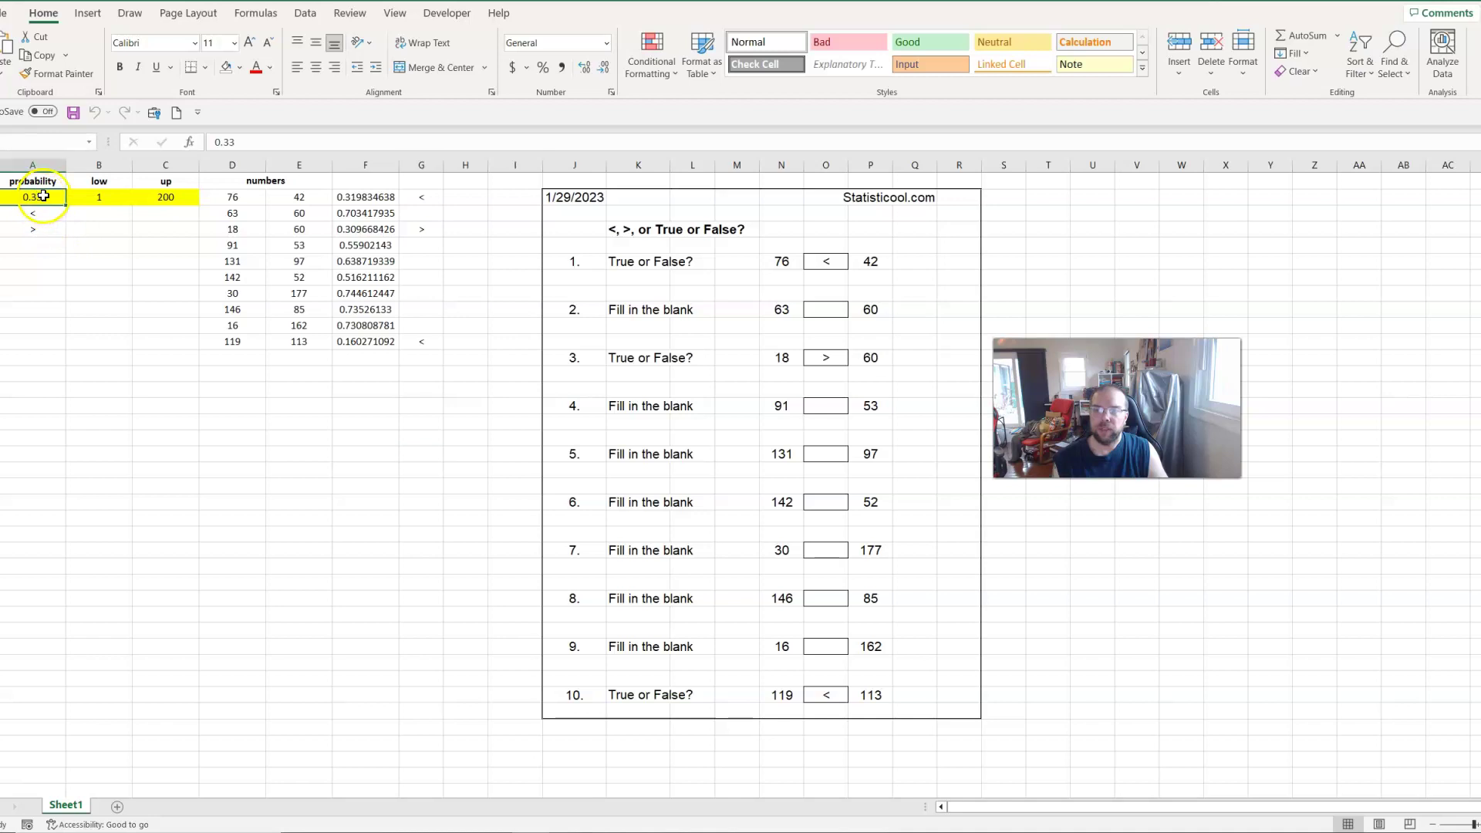
click(139, 276)
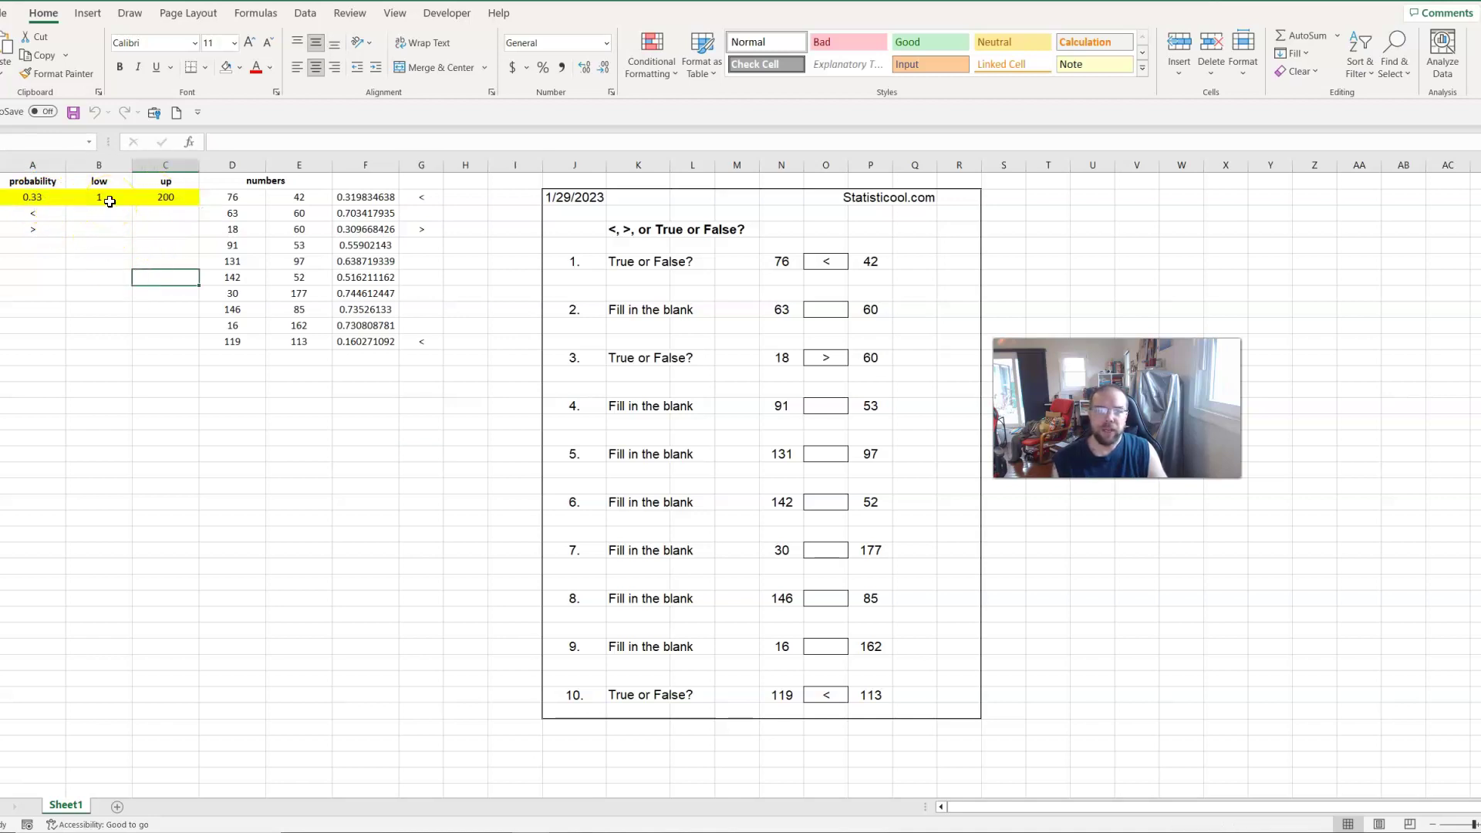
click(781, 261)
click(855, 260)
click(781, 261)
click(865, 261)
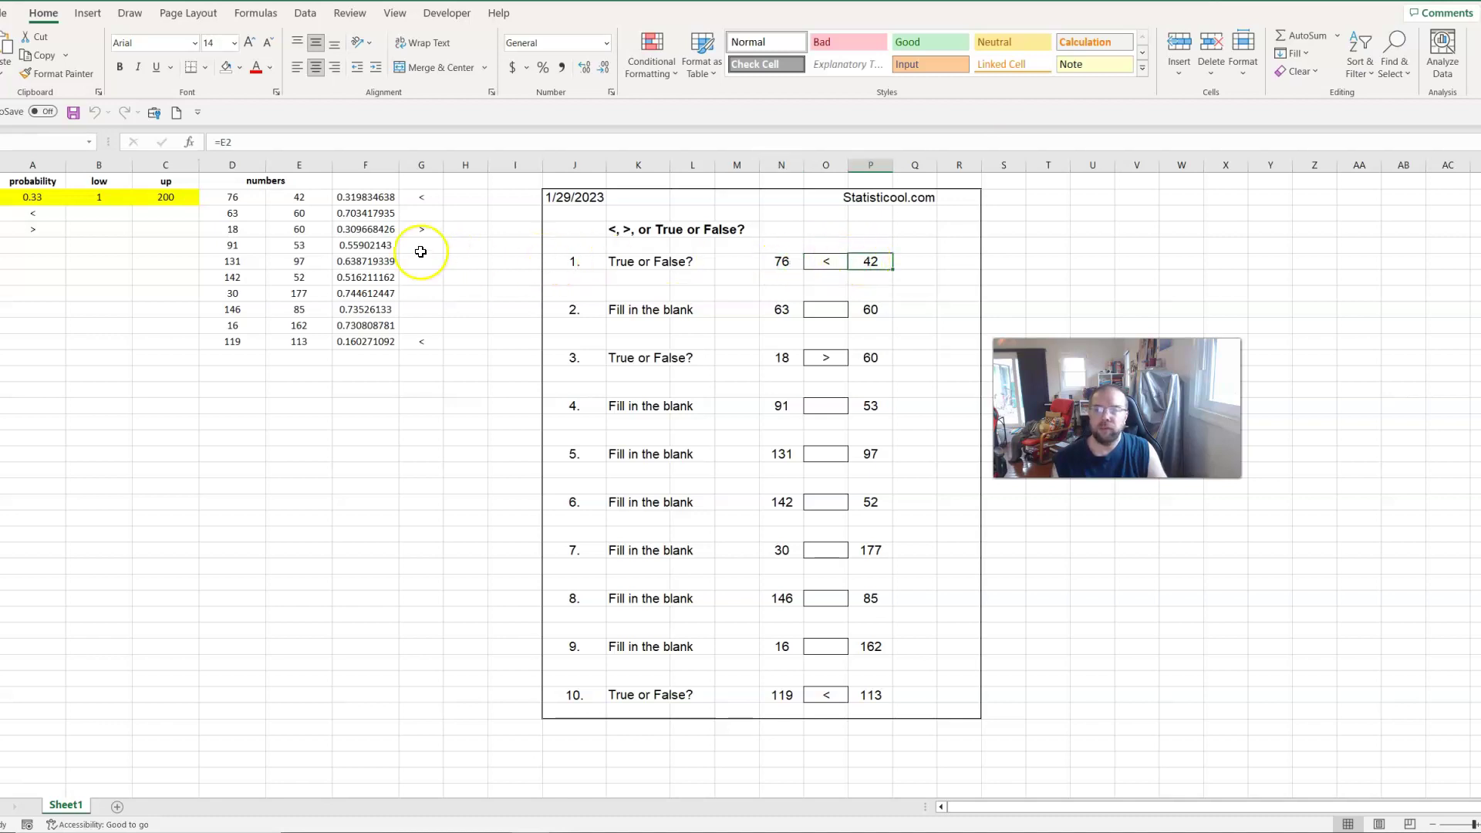
click(99, 198)
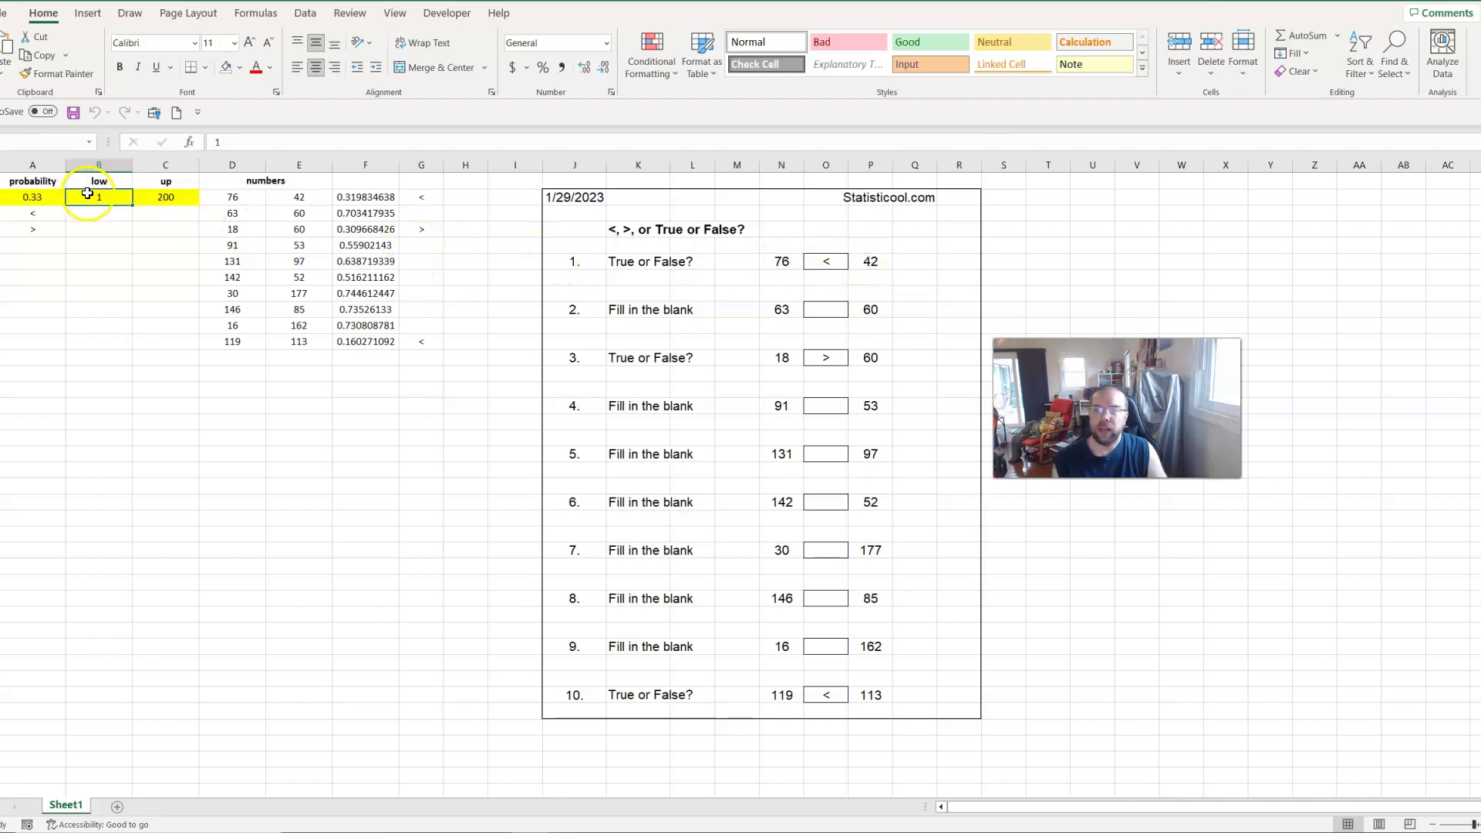
Set the upper limit in C2 to 25 and check both number columns of the questions.
click(145, 194)
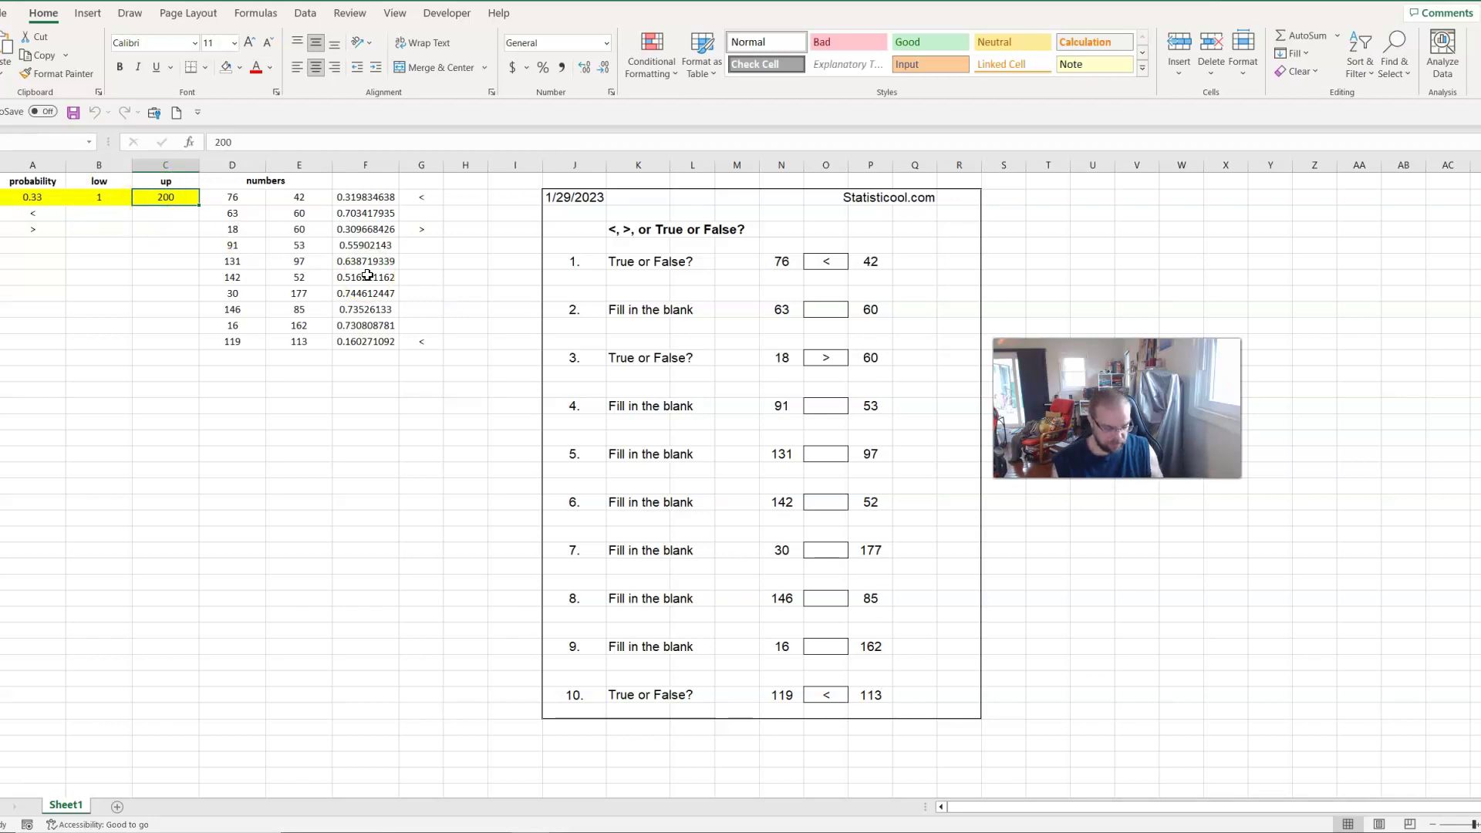
text(25)
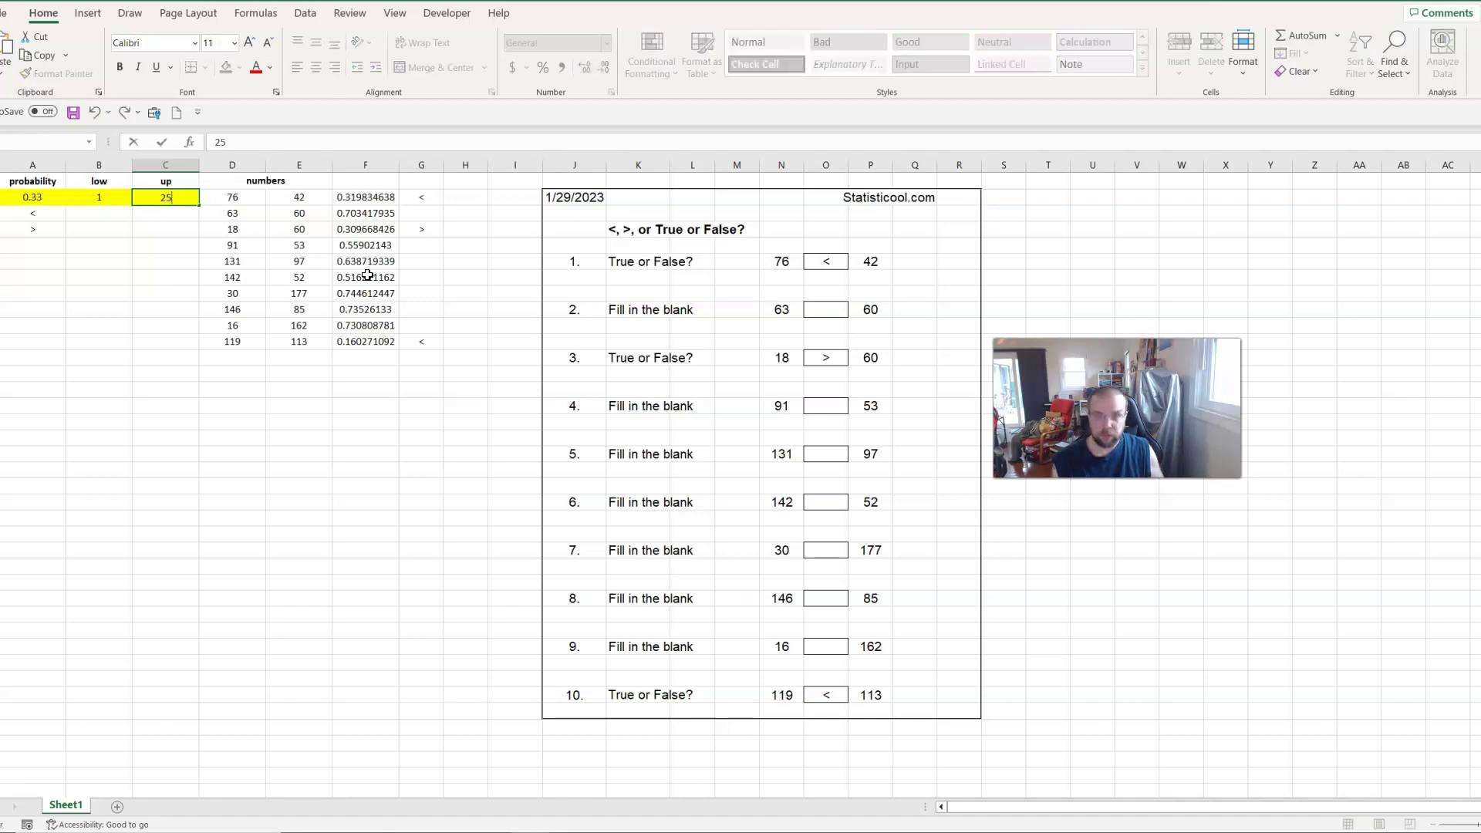
key(Return)
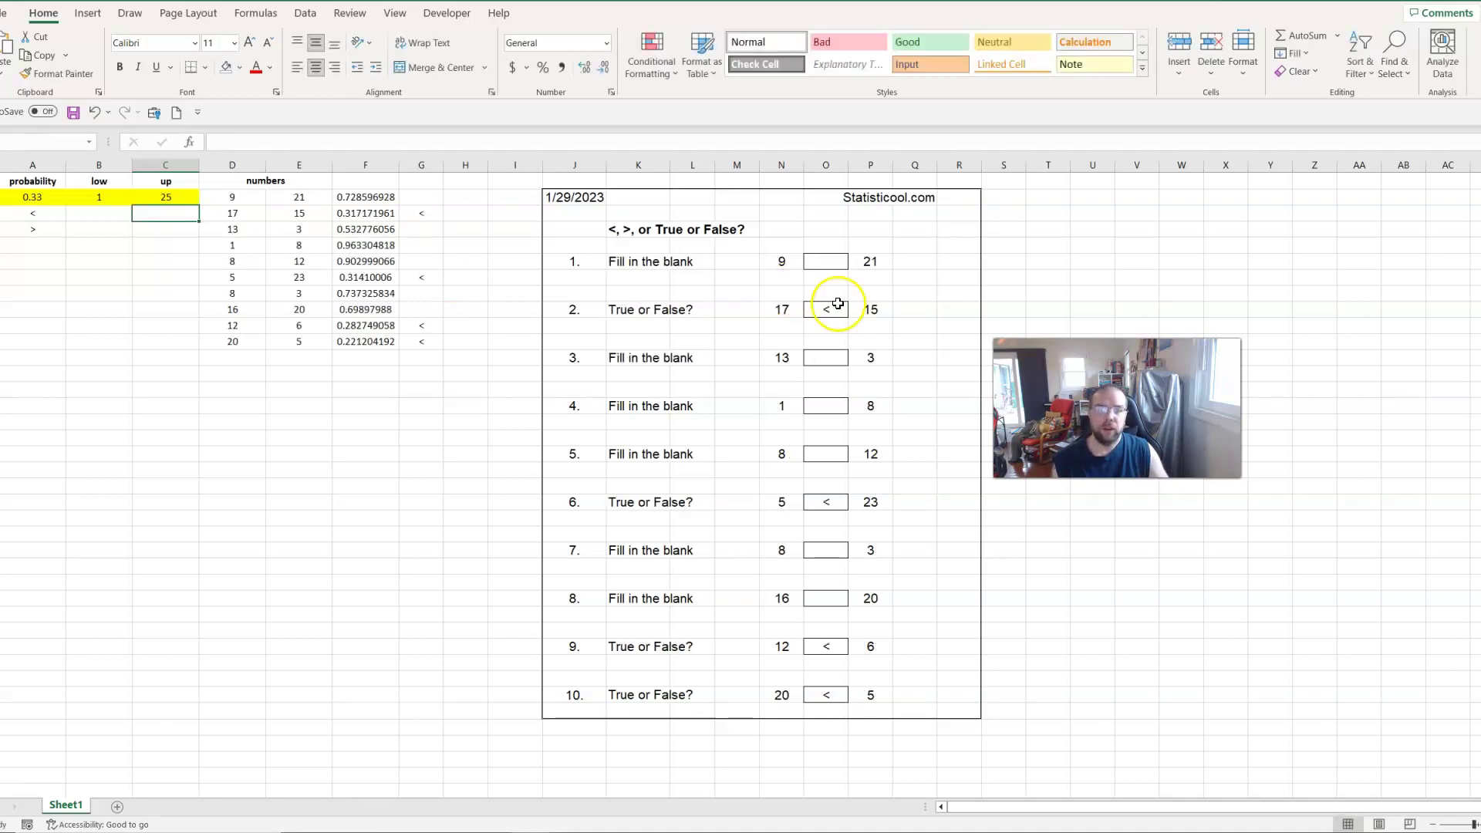
drag(782, 263, 767, 366)
drag(758, 666, 771, 687)
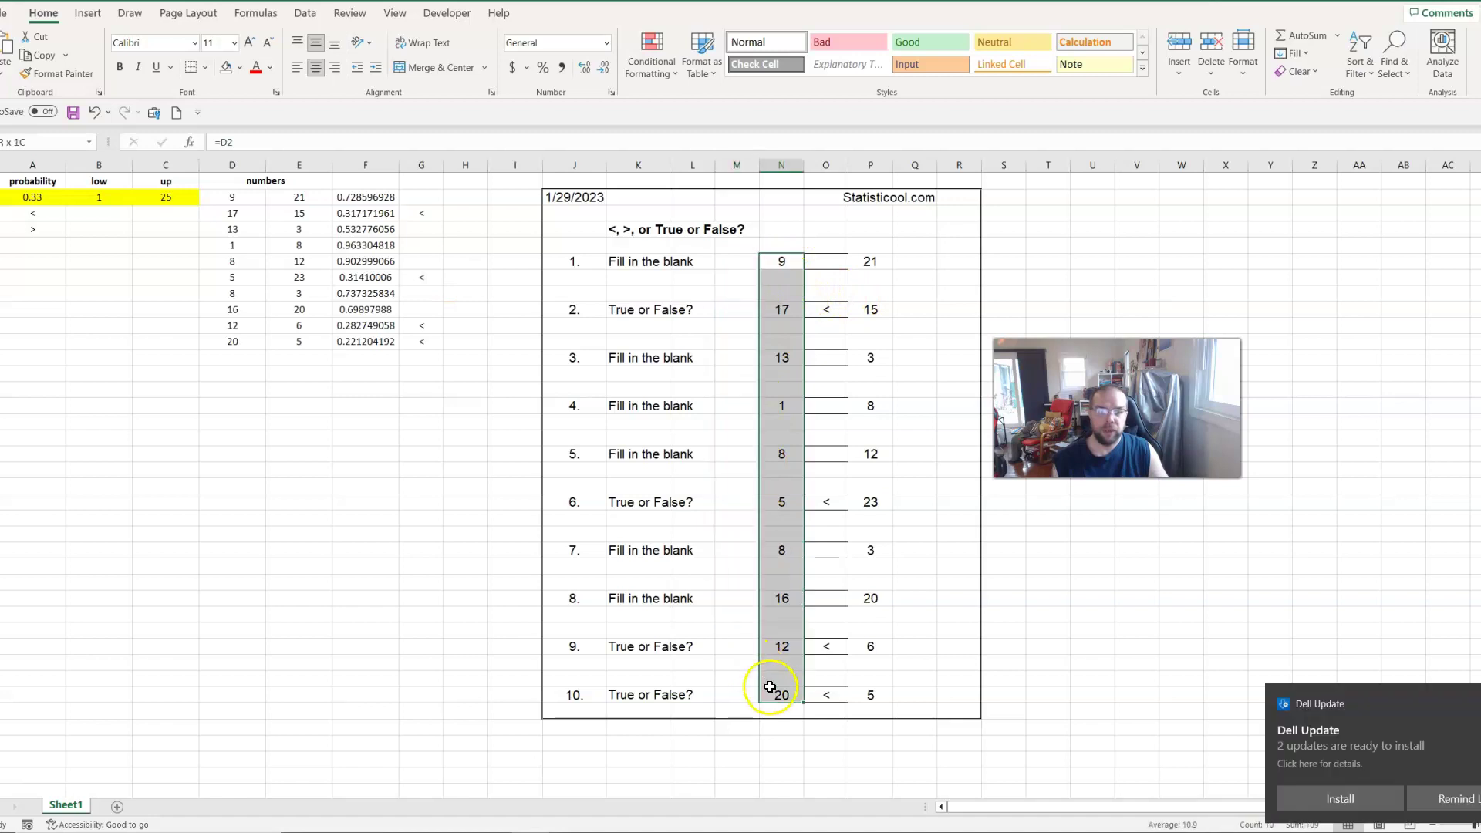
drag(875, 262, 893, 688)
click(387, 437)
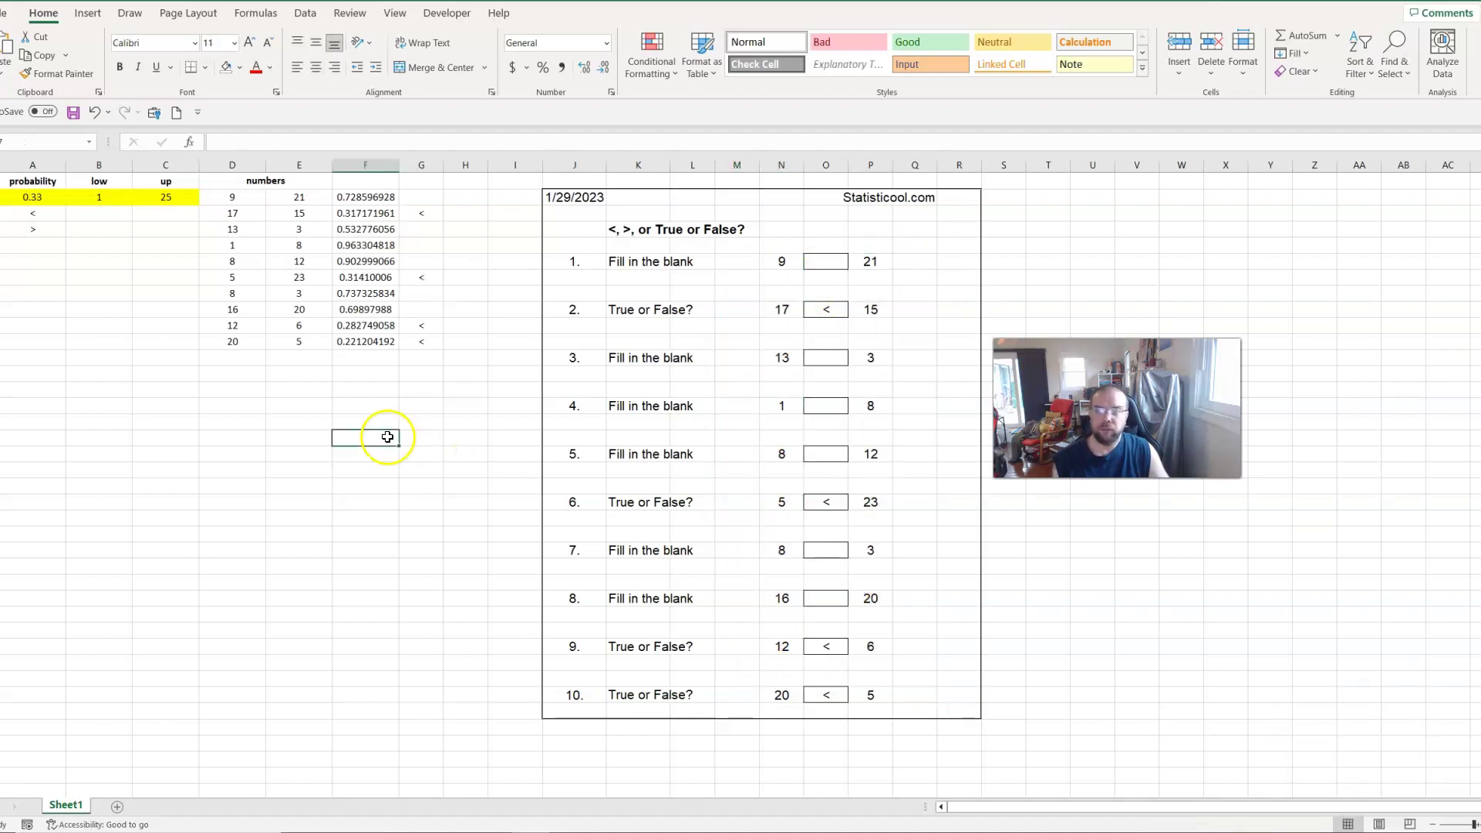
Set the upper limit in C2 to 200.
click(169, 197)
text(200)
key(Return)
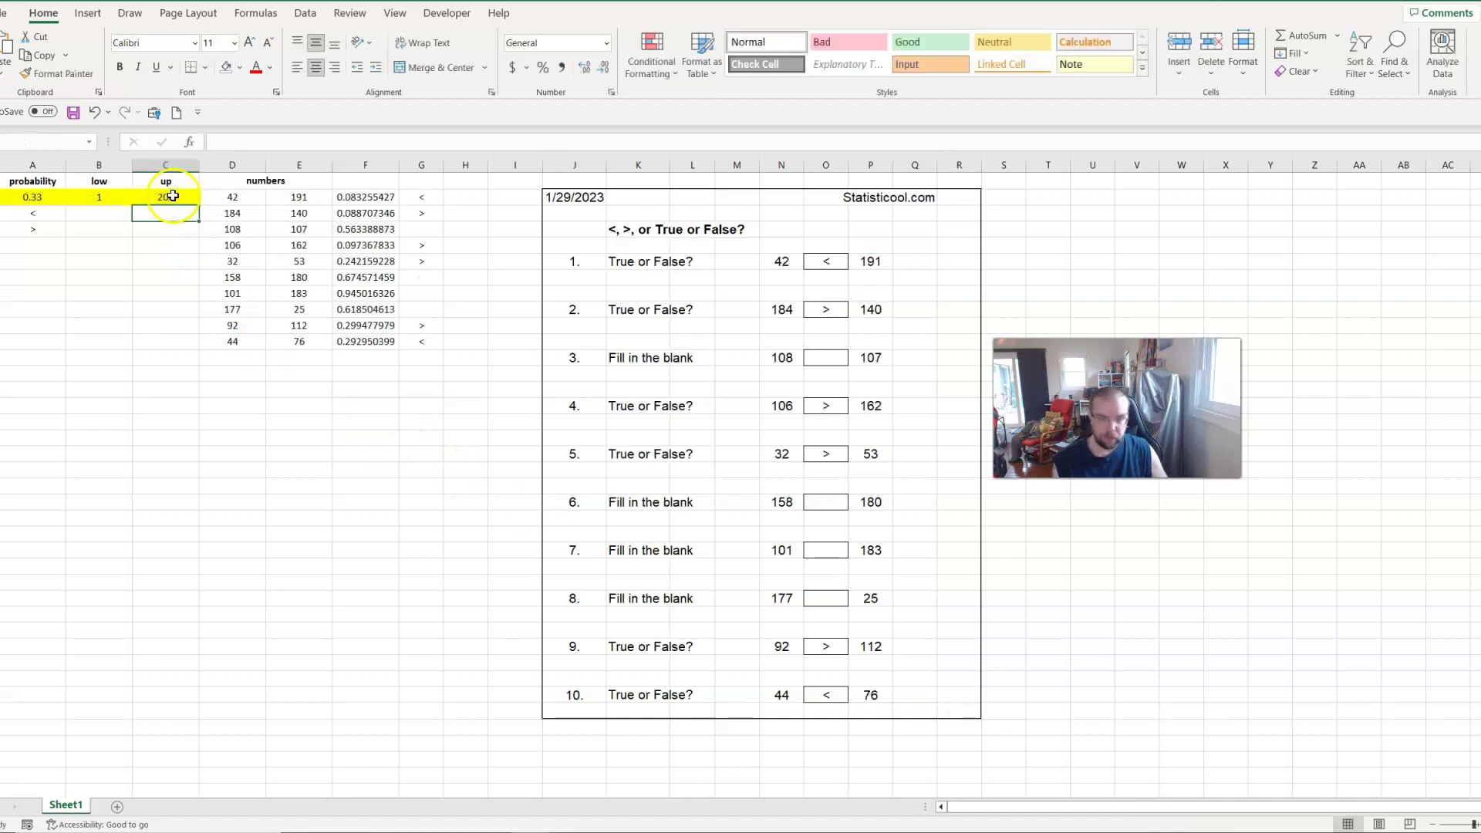
click(233, 439)
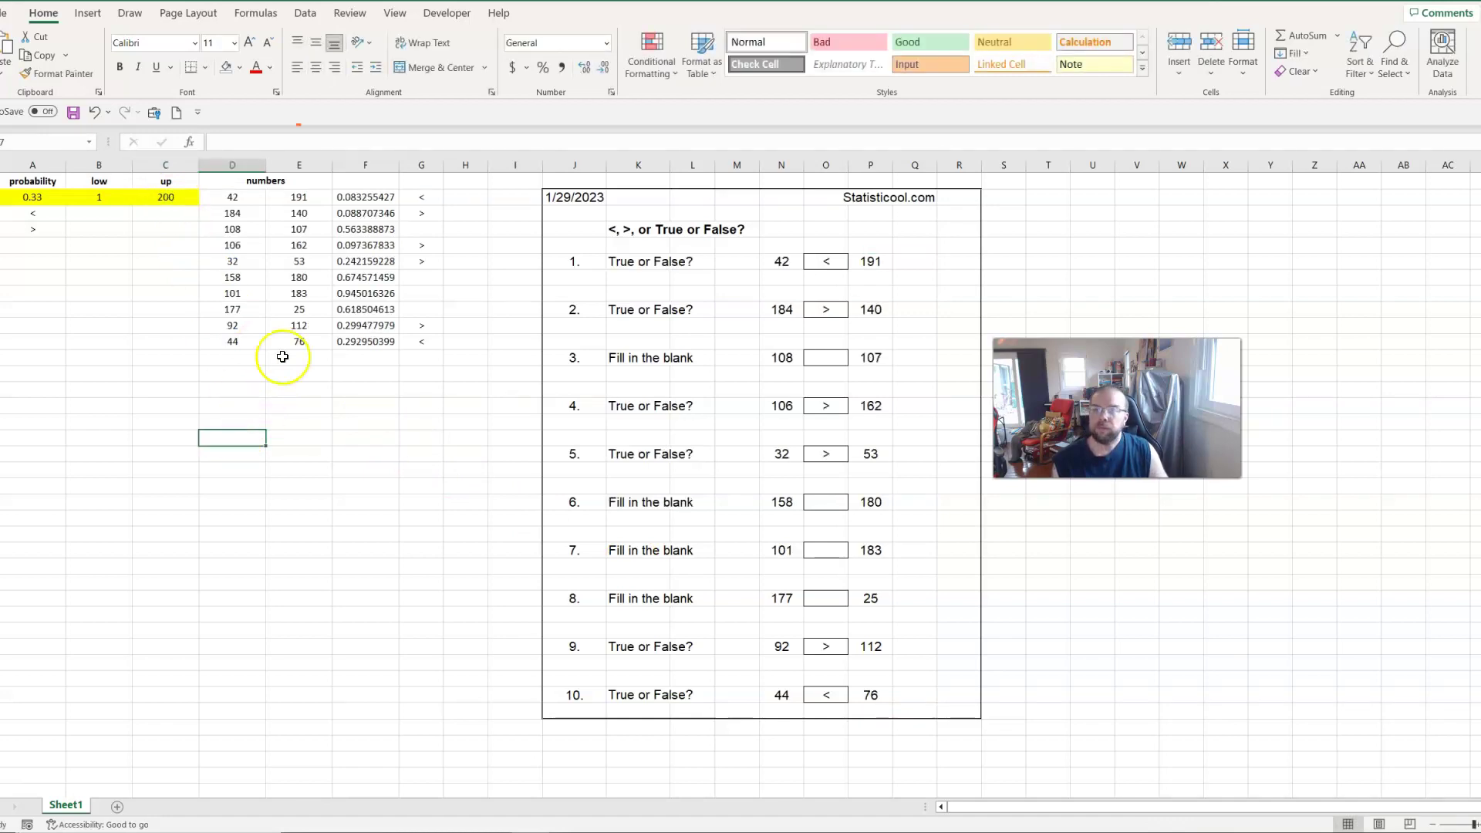
Examine the comparison symbol in A3, the random number pairs, the RAND values, and the symbol formulas in column G.
click(35, 212)
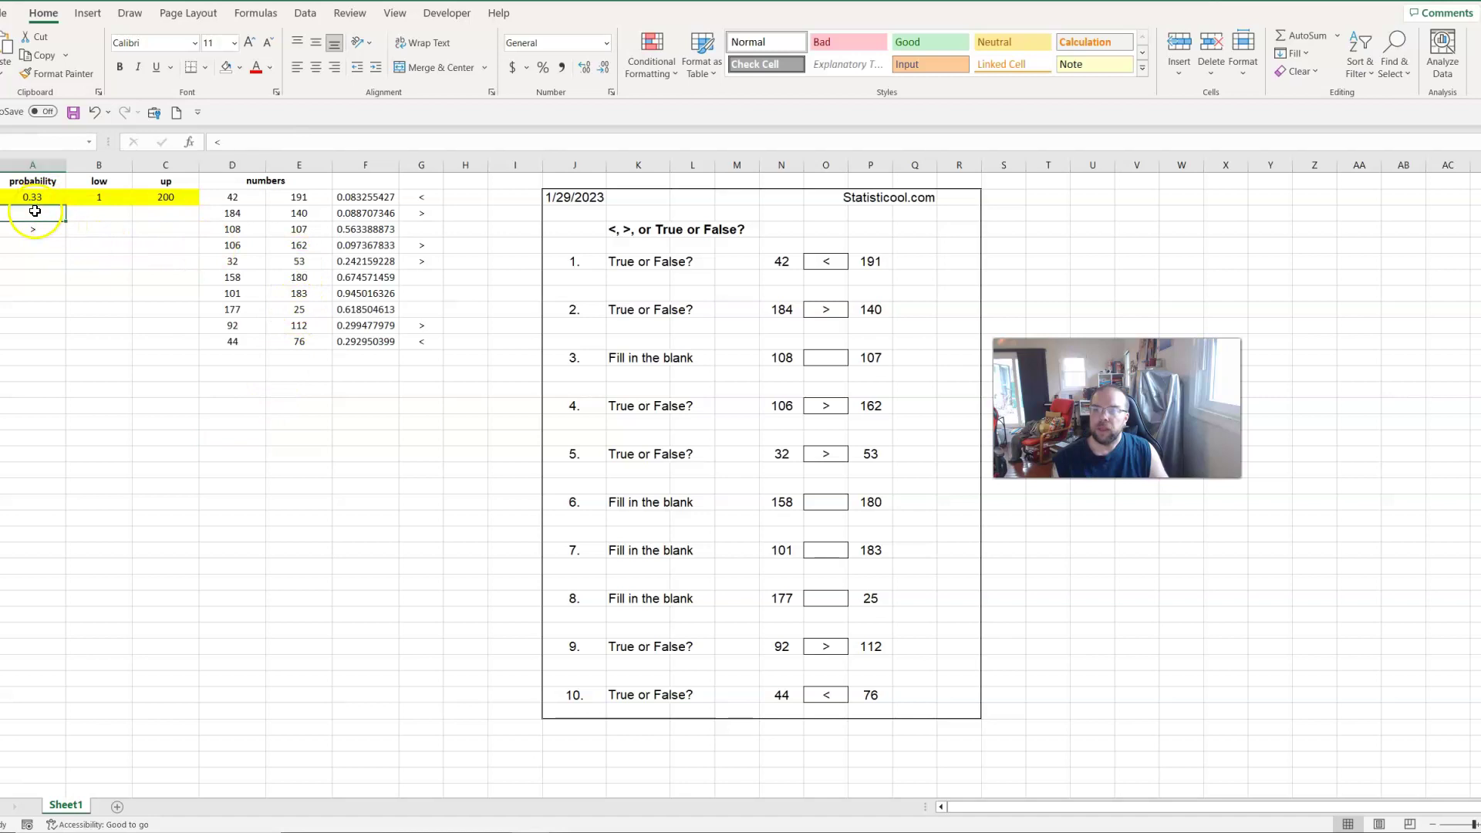
click(421, 199)
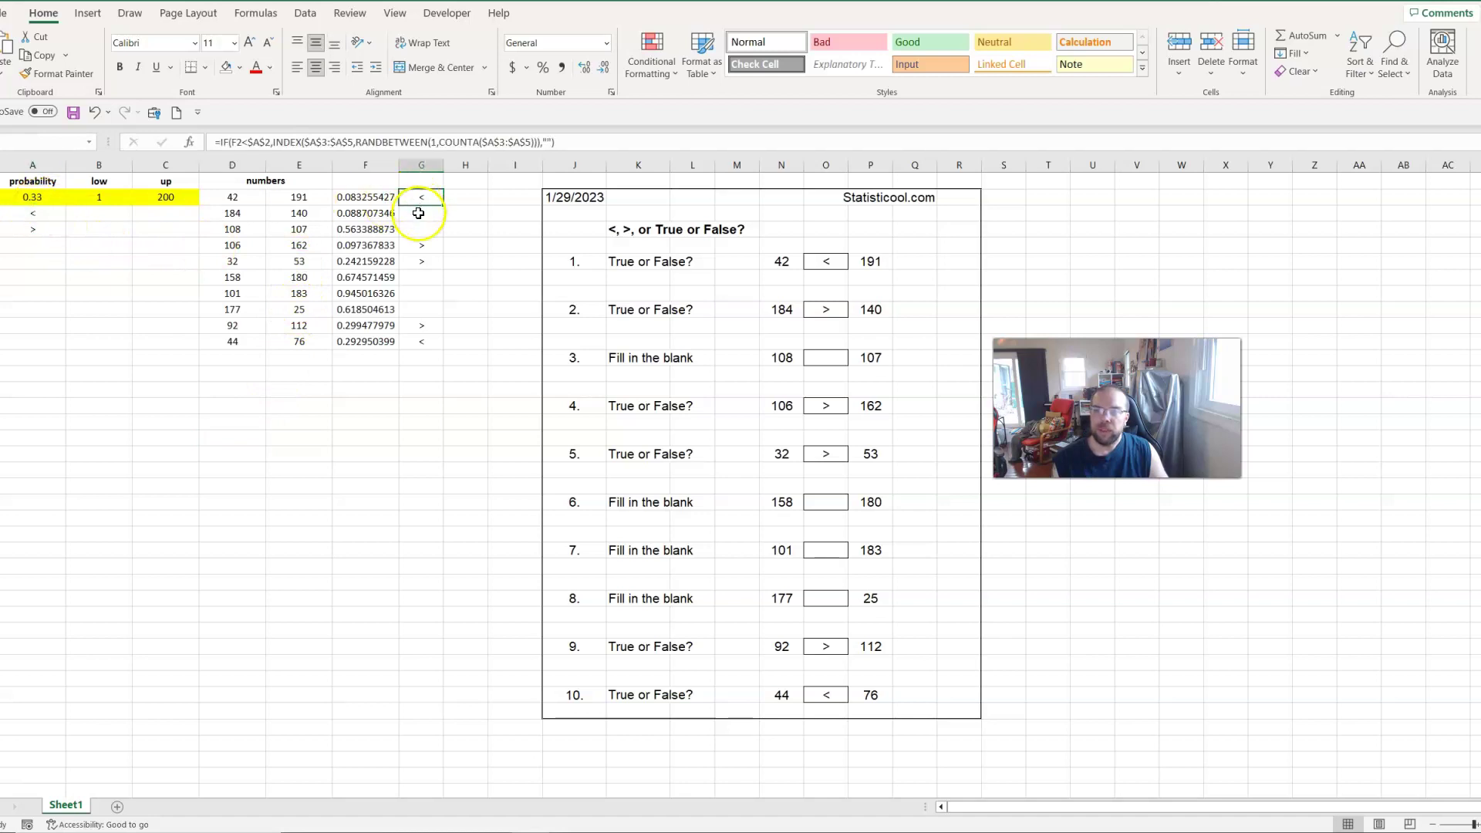
drag(234, 199, 304, 344)
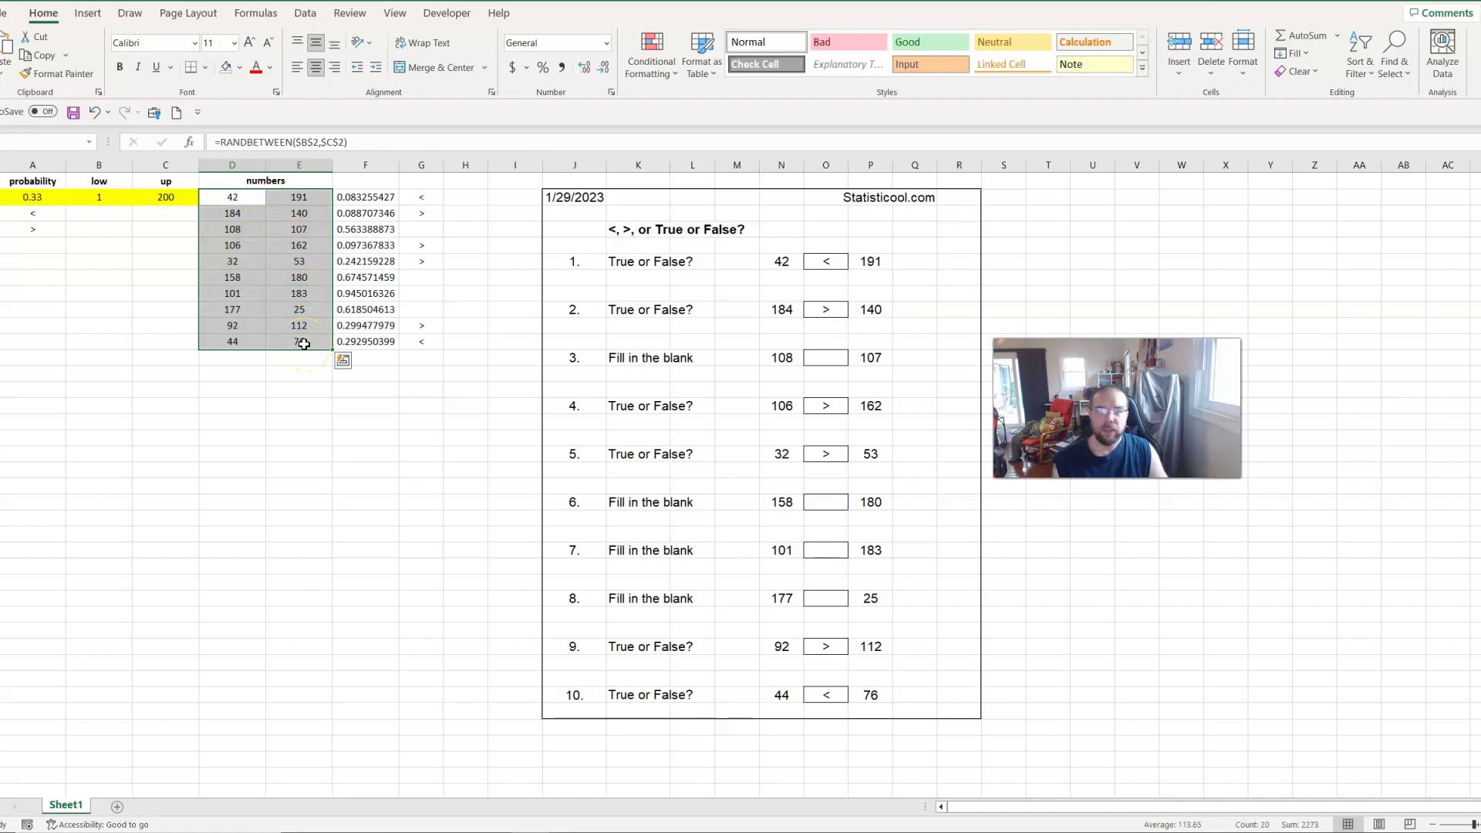
drag(366, 198, 369, 346)
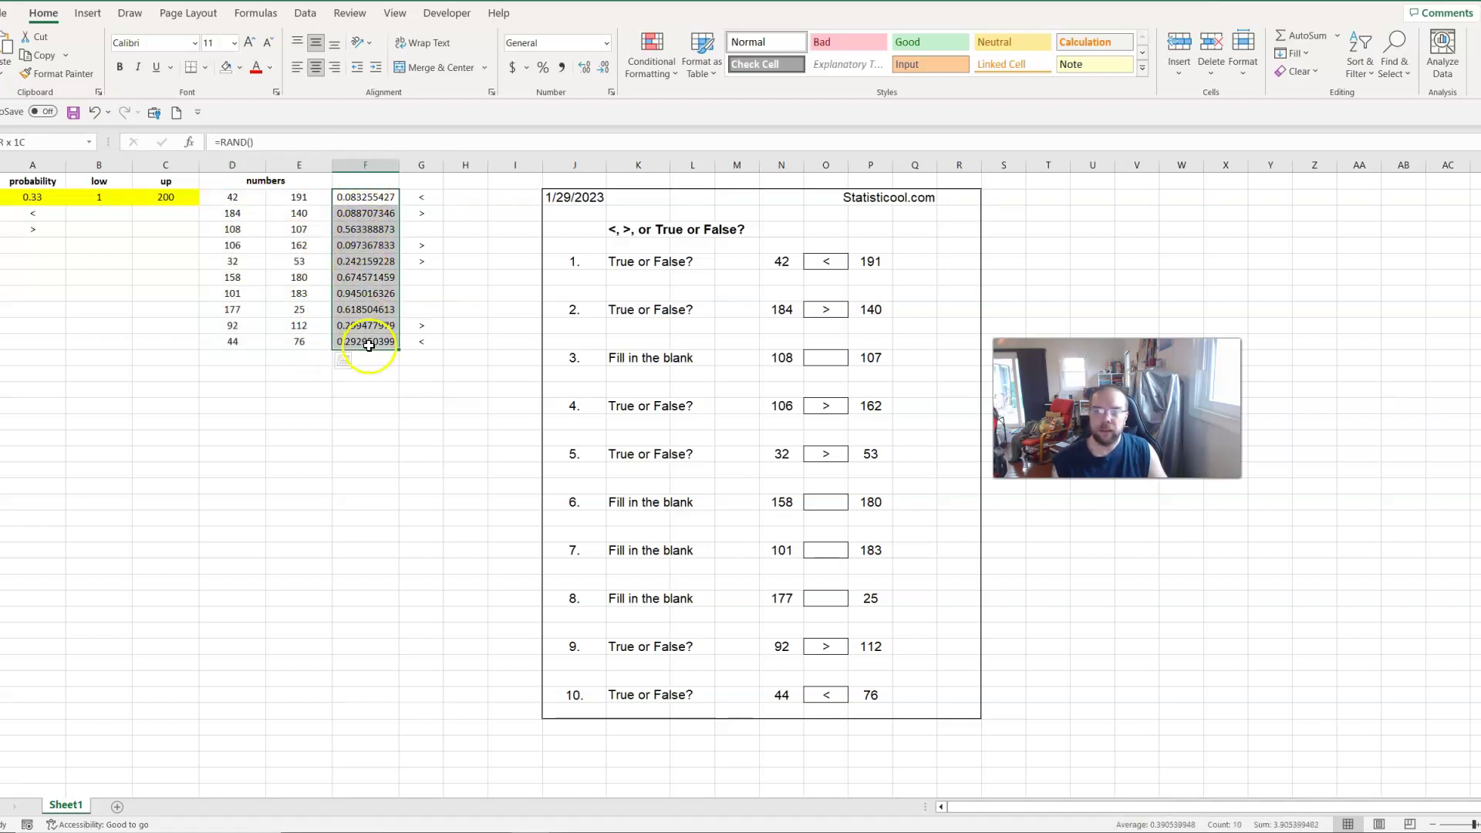
drag(419, 199, 430, 350)
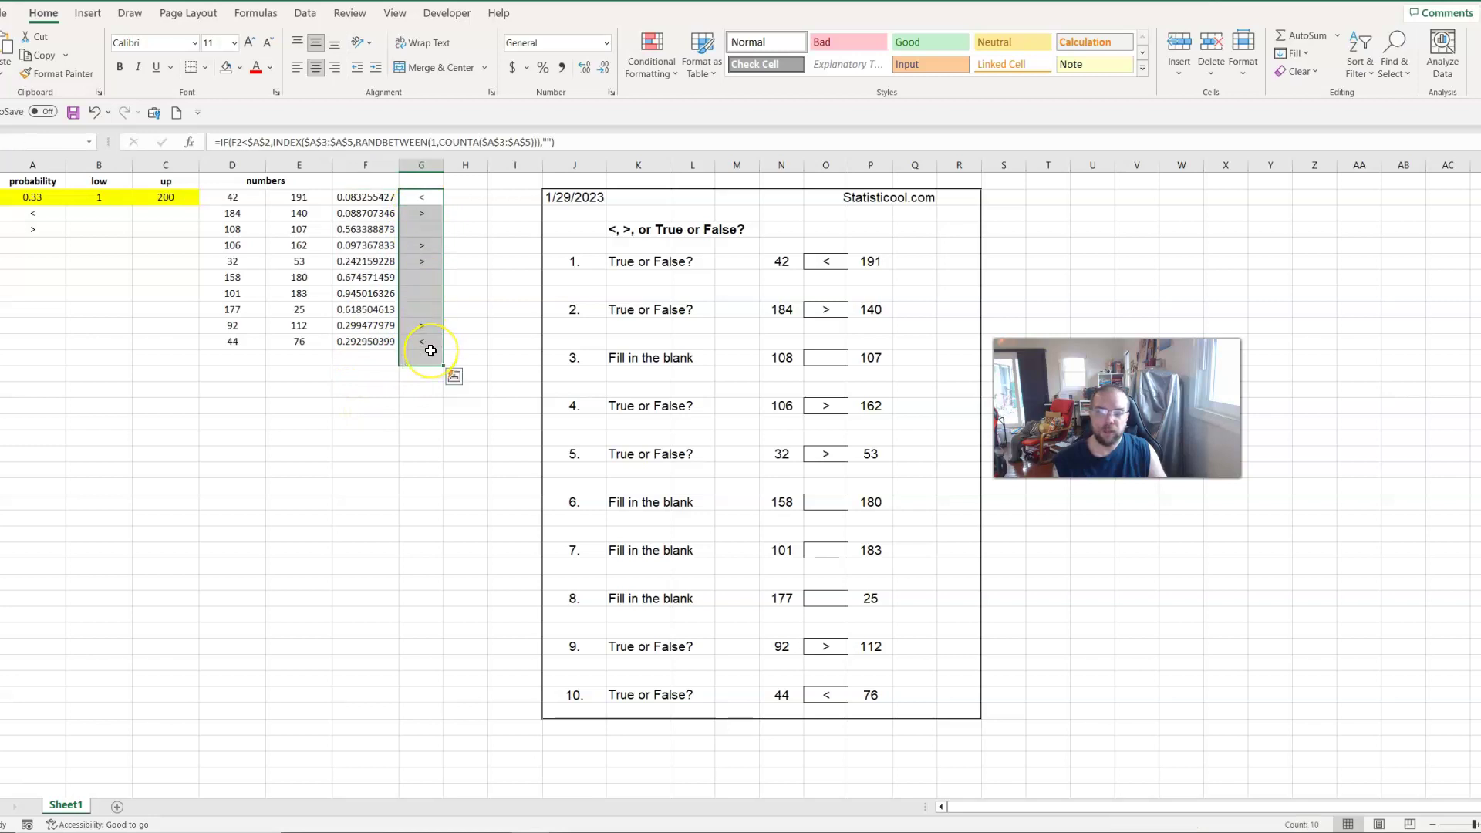
Inspect the IF formula in G2 against the probability parameter in A2.
click(419, 197)
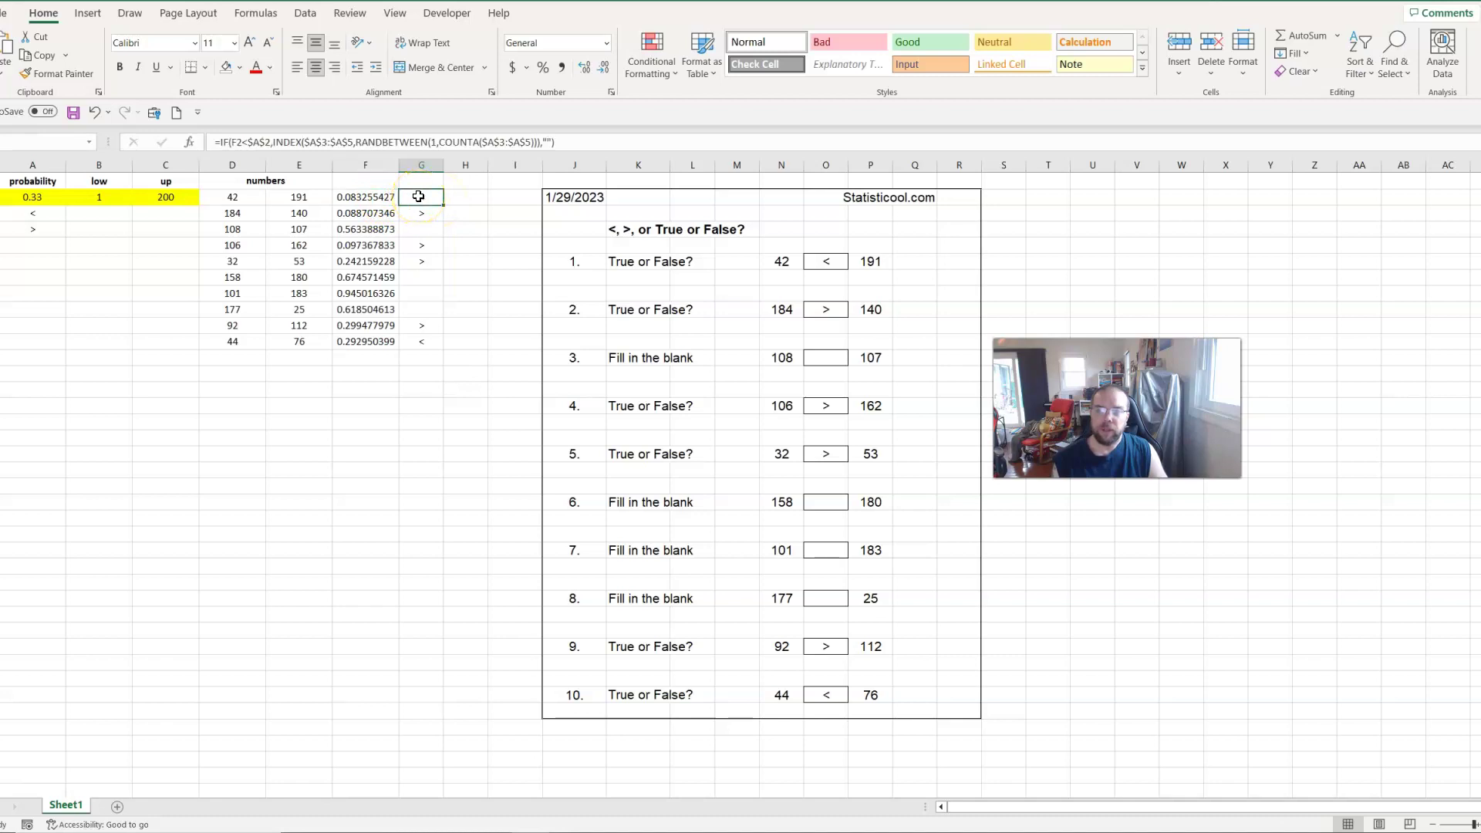
click(44, 199)
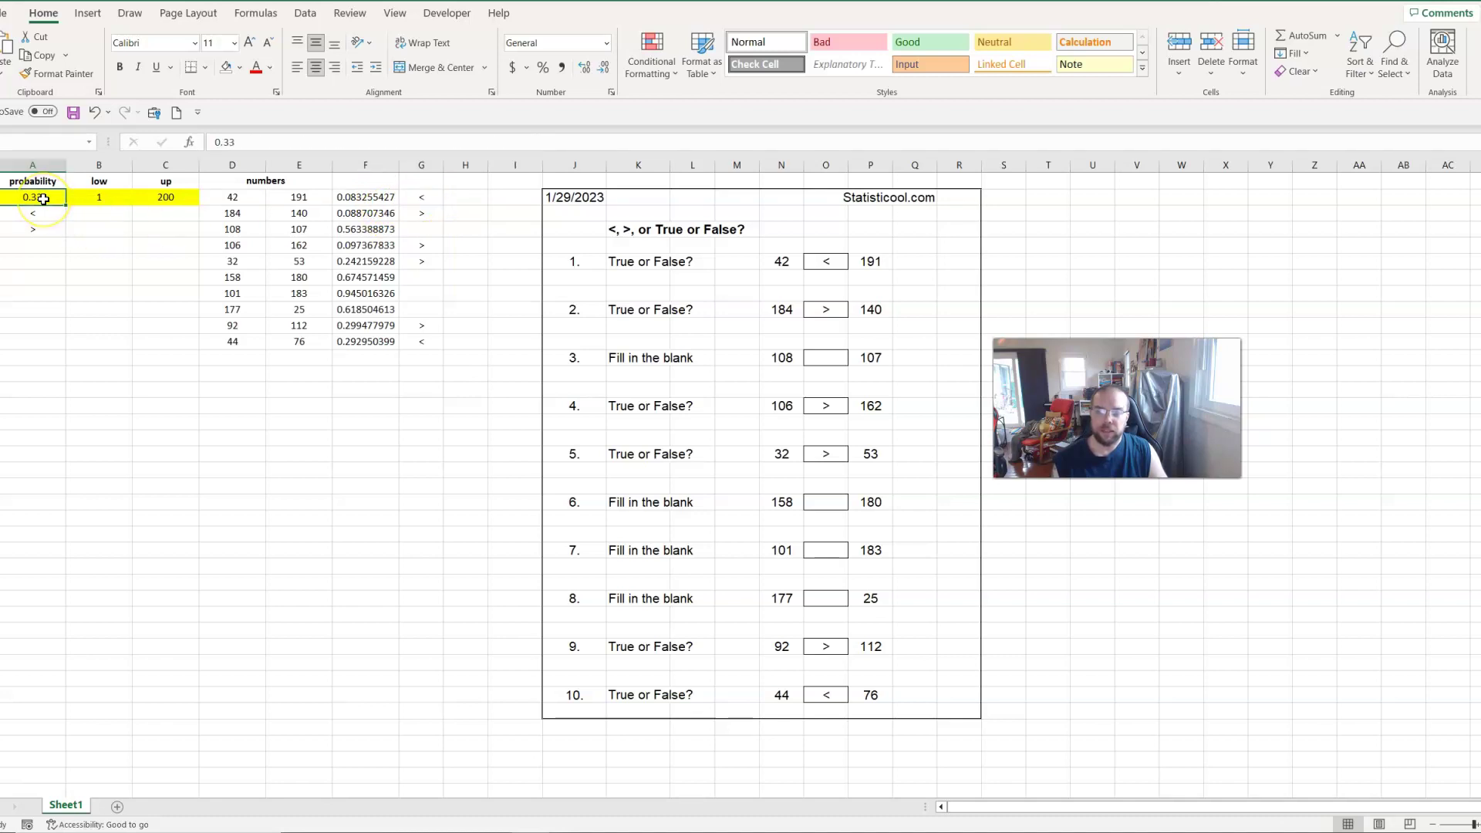
click(433, 199)
click(440, 206)
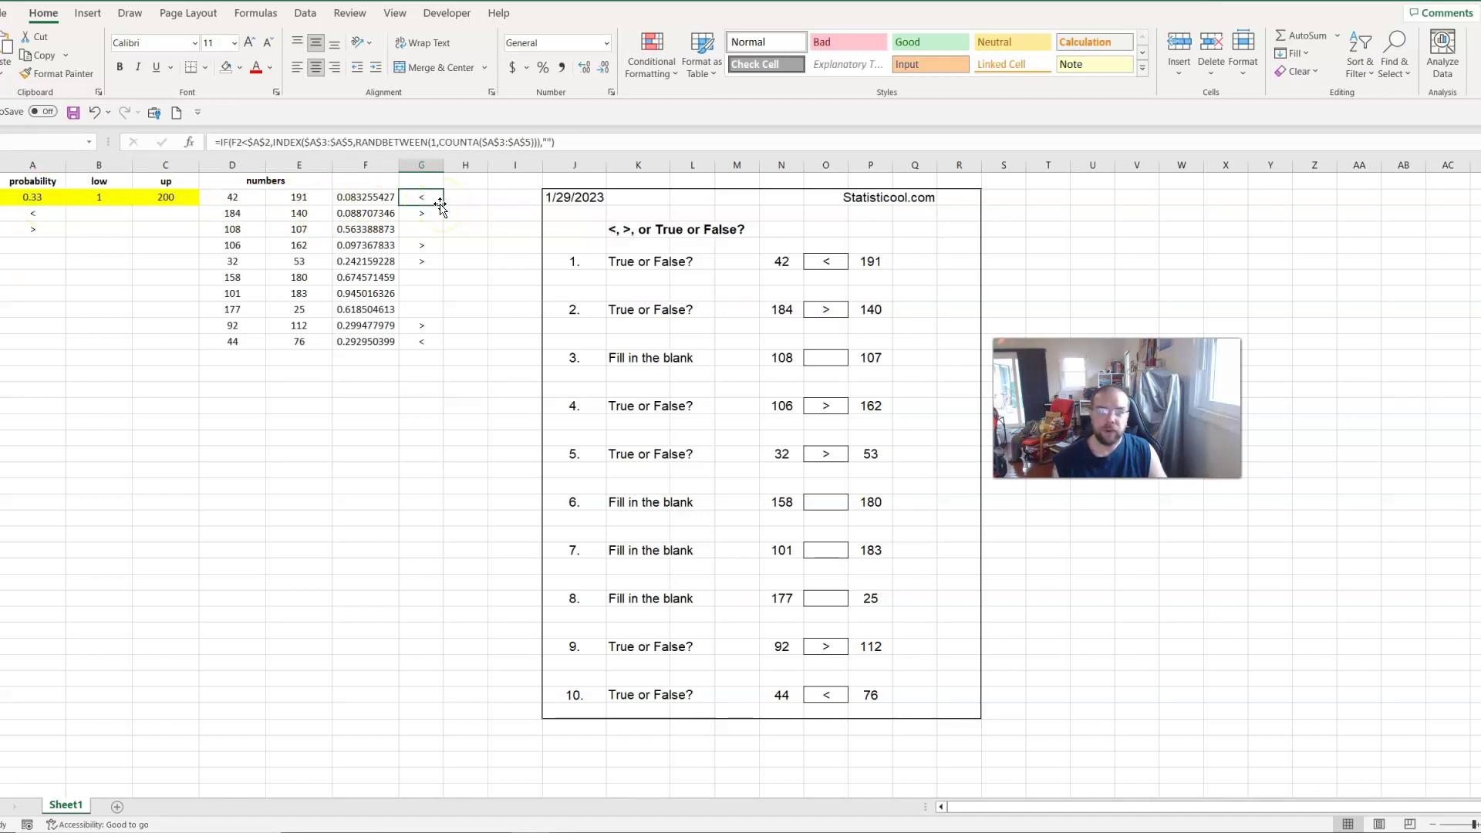
Inspect the comparison symbol boxes in column O for questions 1, 2, 4 and 5.
click(834, 262)
click(824, 306)
click(826, 407)
click(830, 453)
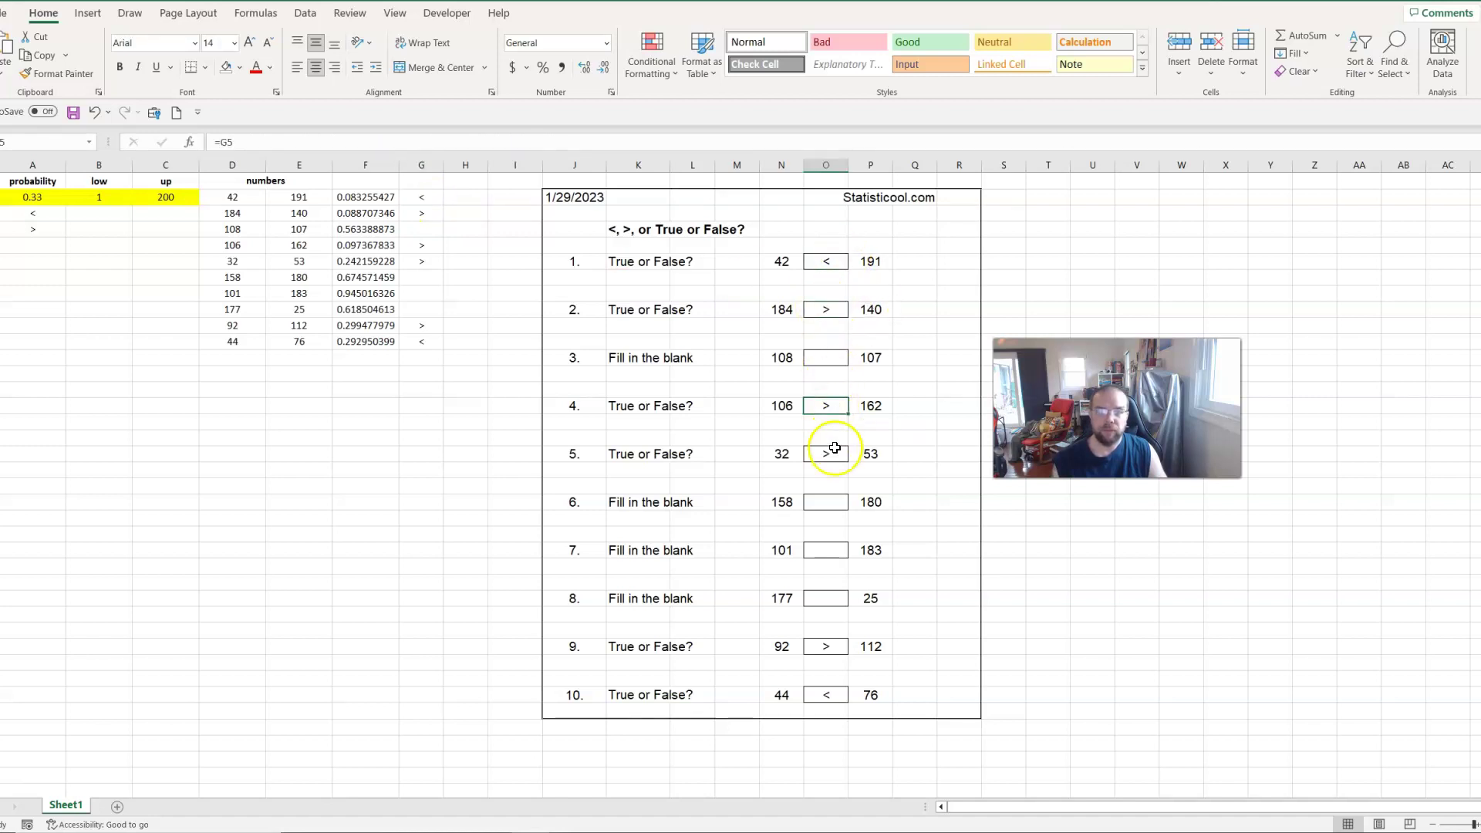
Compare the probability parameter in A2 with the first question's prompt formula and the RAND formula in F2.
click(50, 202)
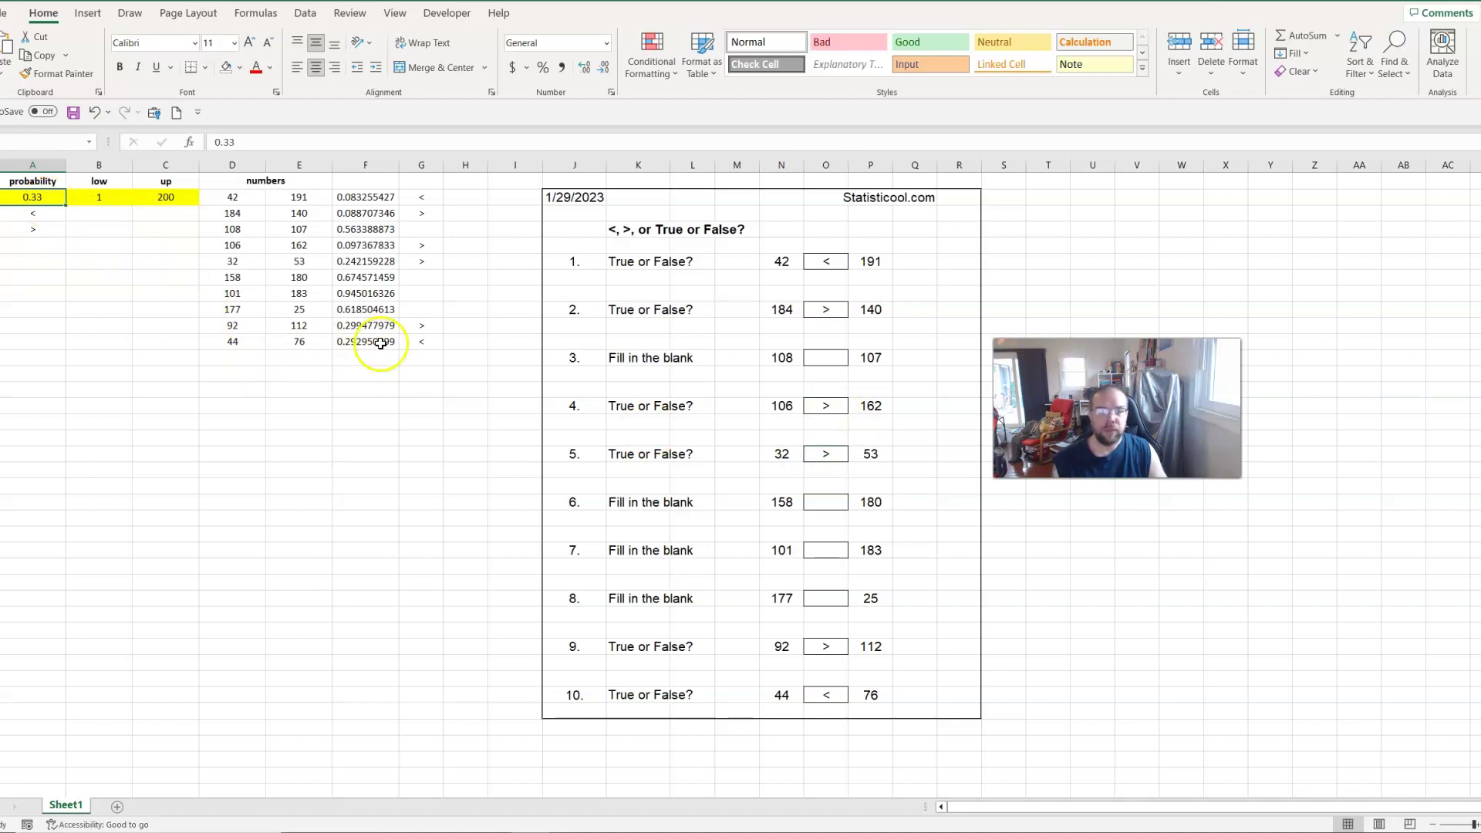
drag(614, 262, 791, 260)
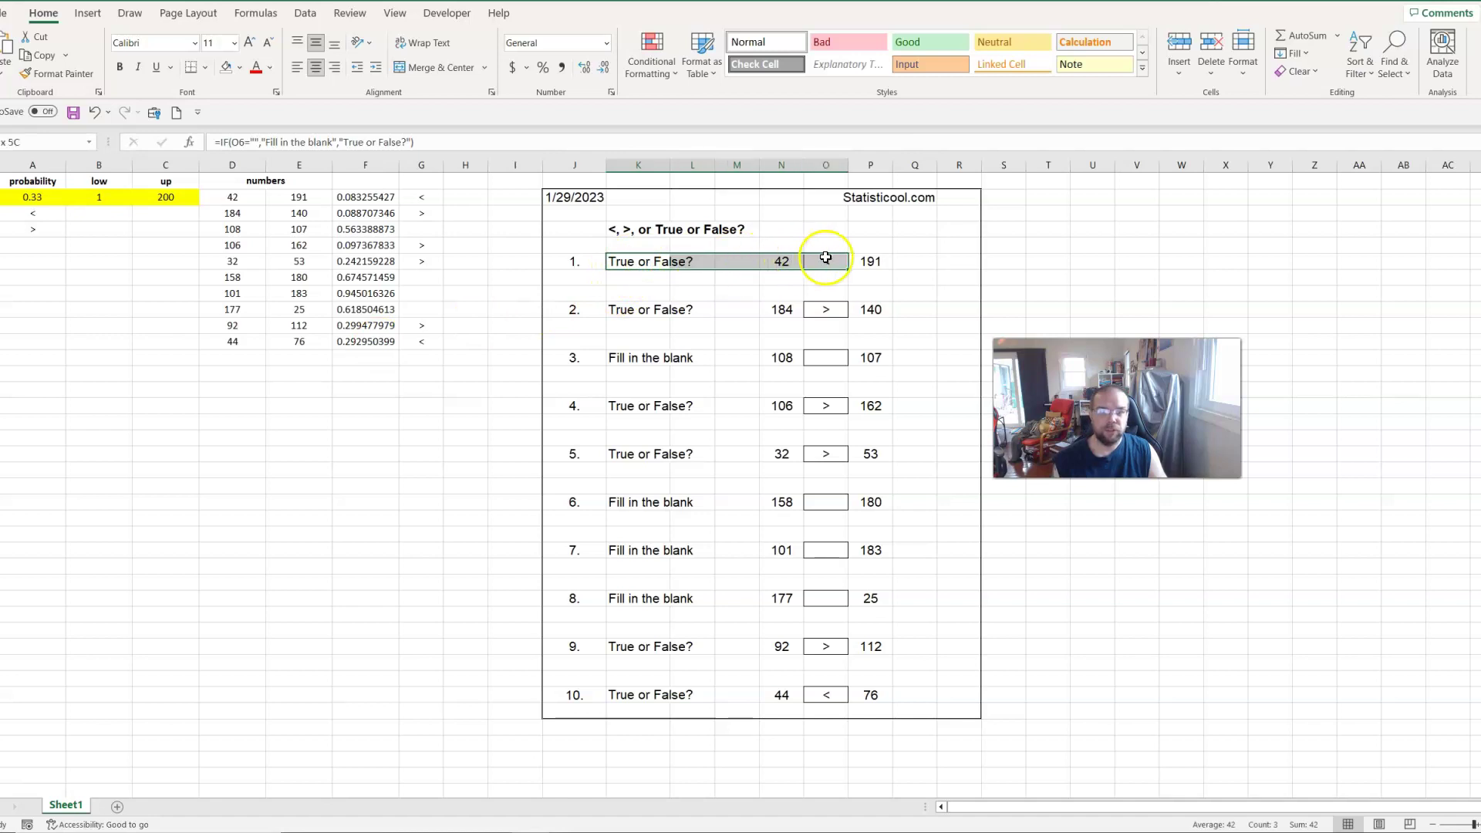
click(312, 375)
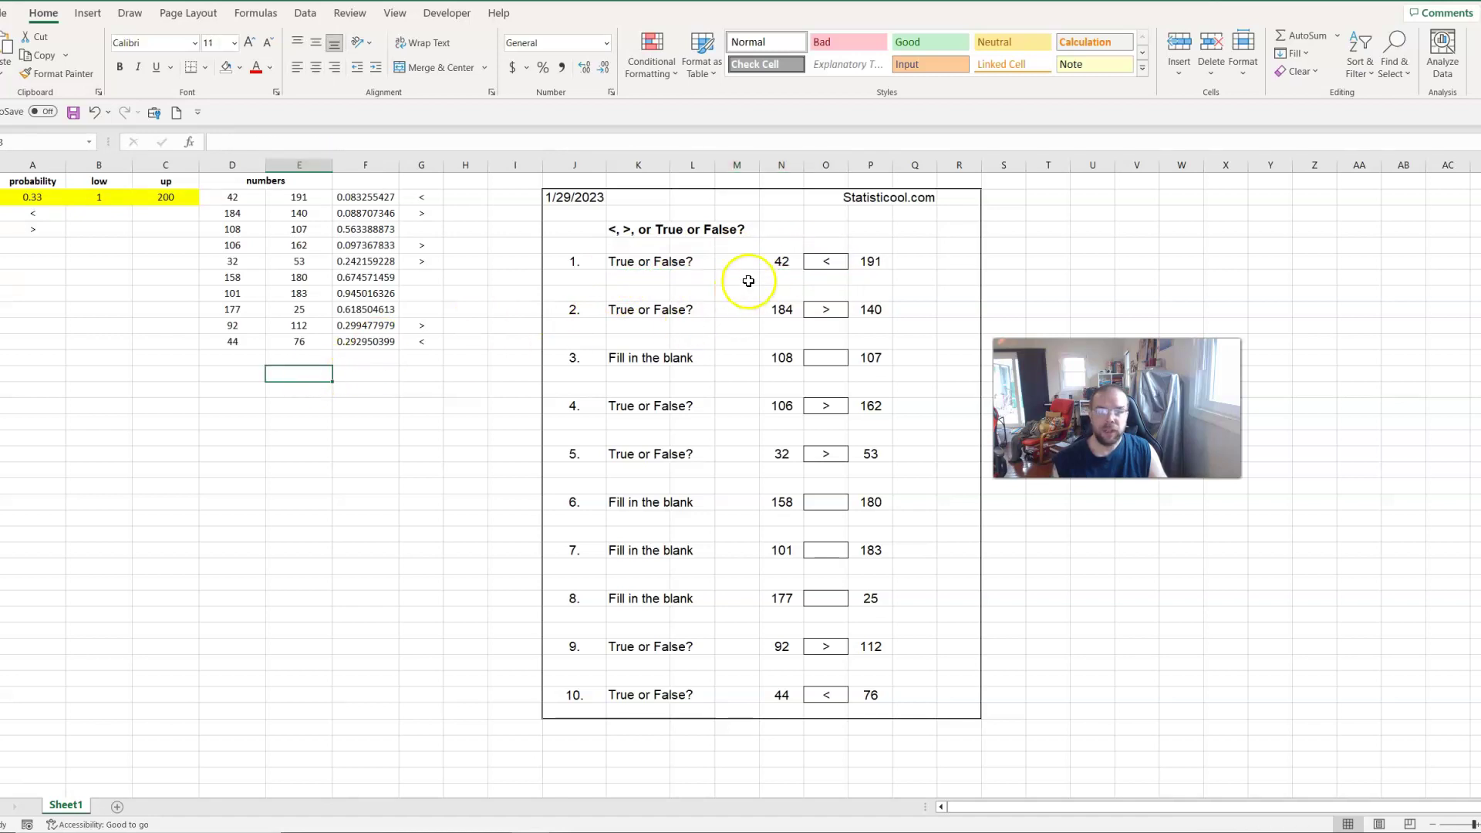
click(38, 196)
click(378, 198)
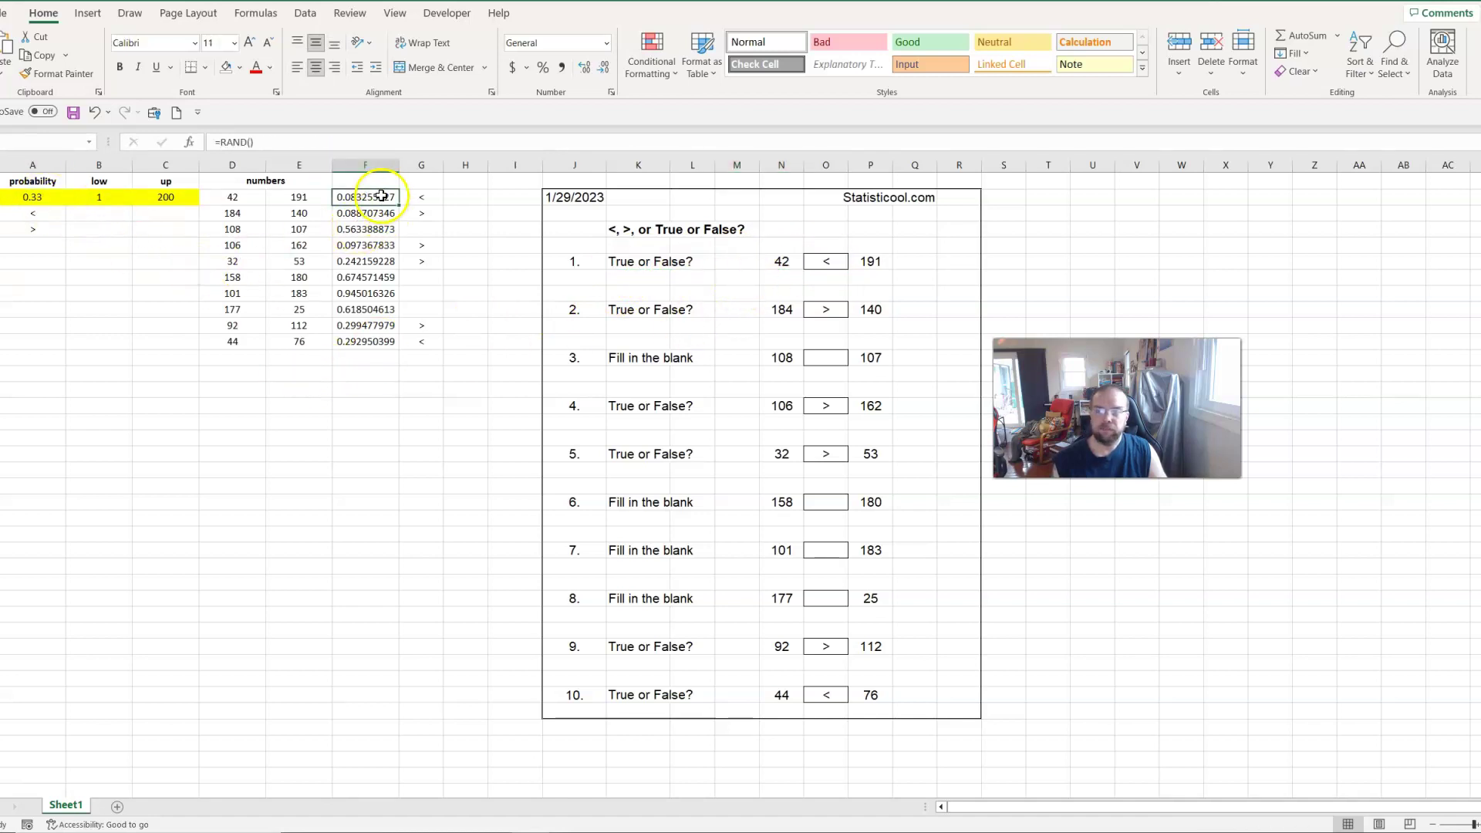
Set the probability in A2 to 1 and check the symbols and prompts of all ten questions.
click(42, 198)
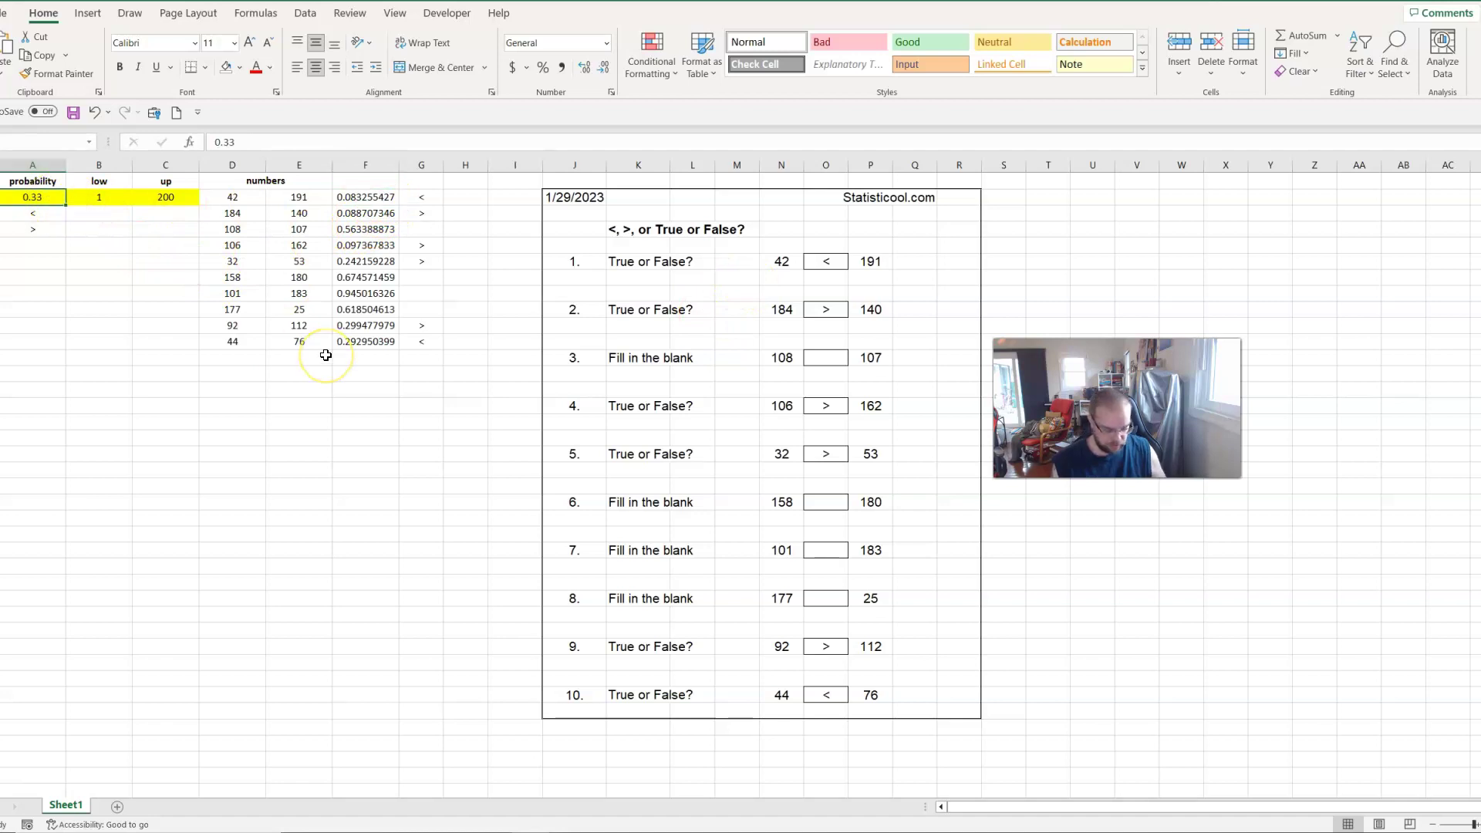
text(1)
key(Return)
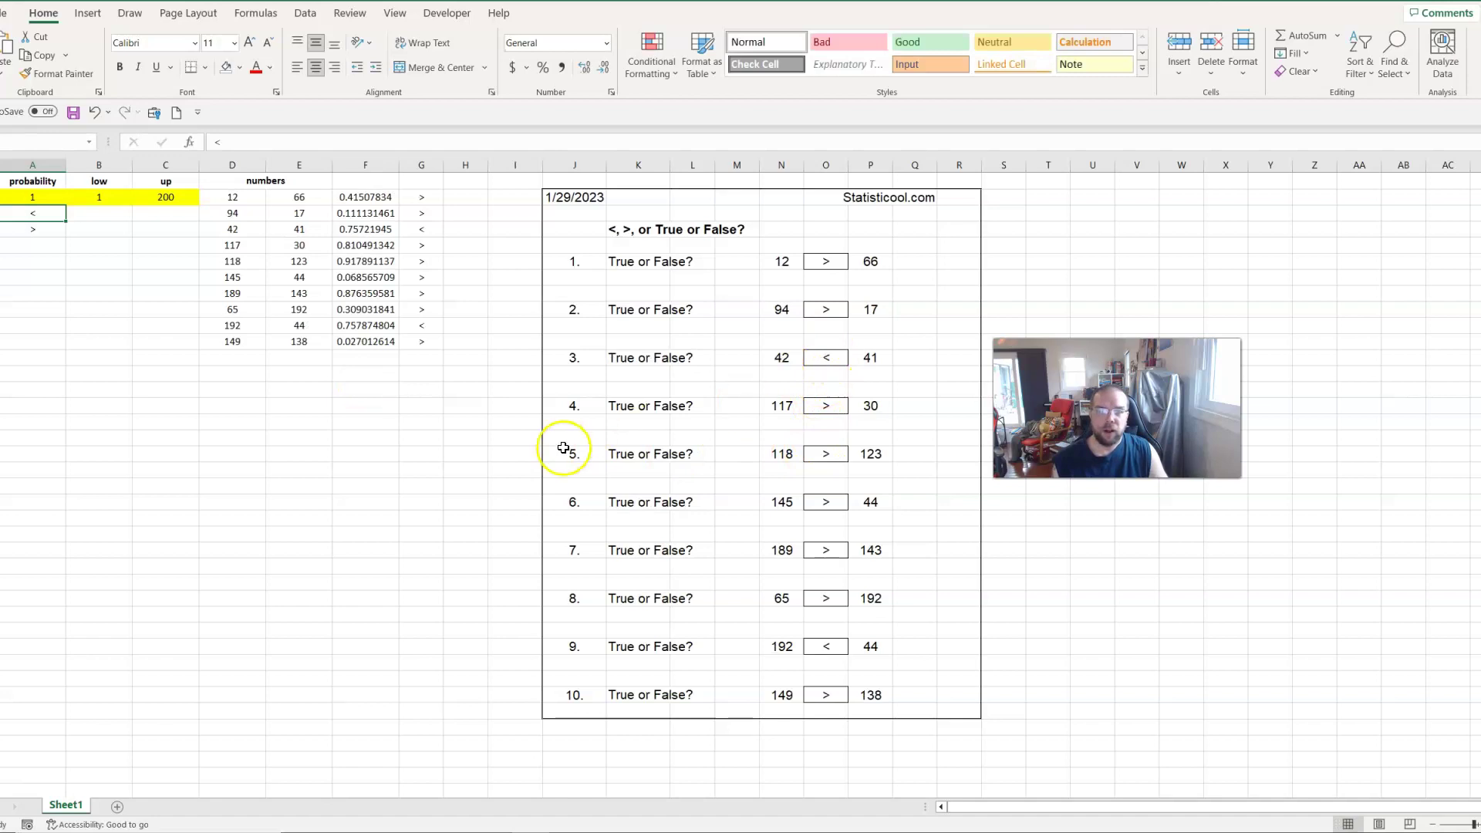
drag(826, 262, 841, 683)
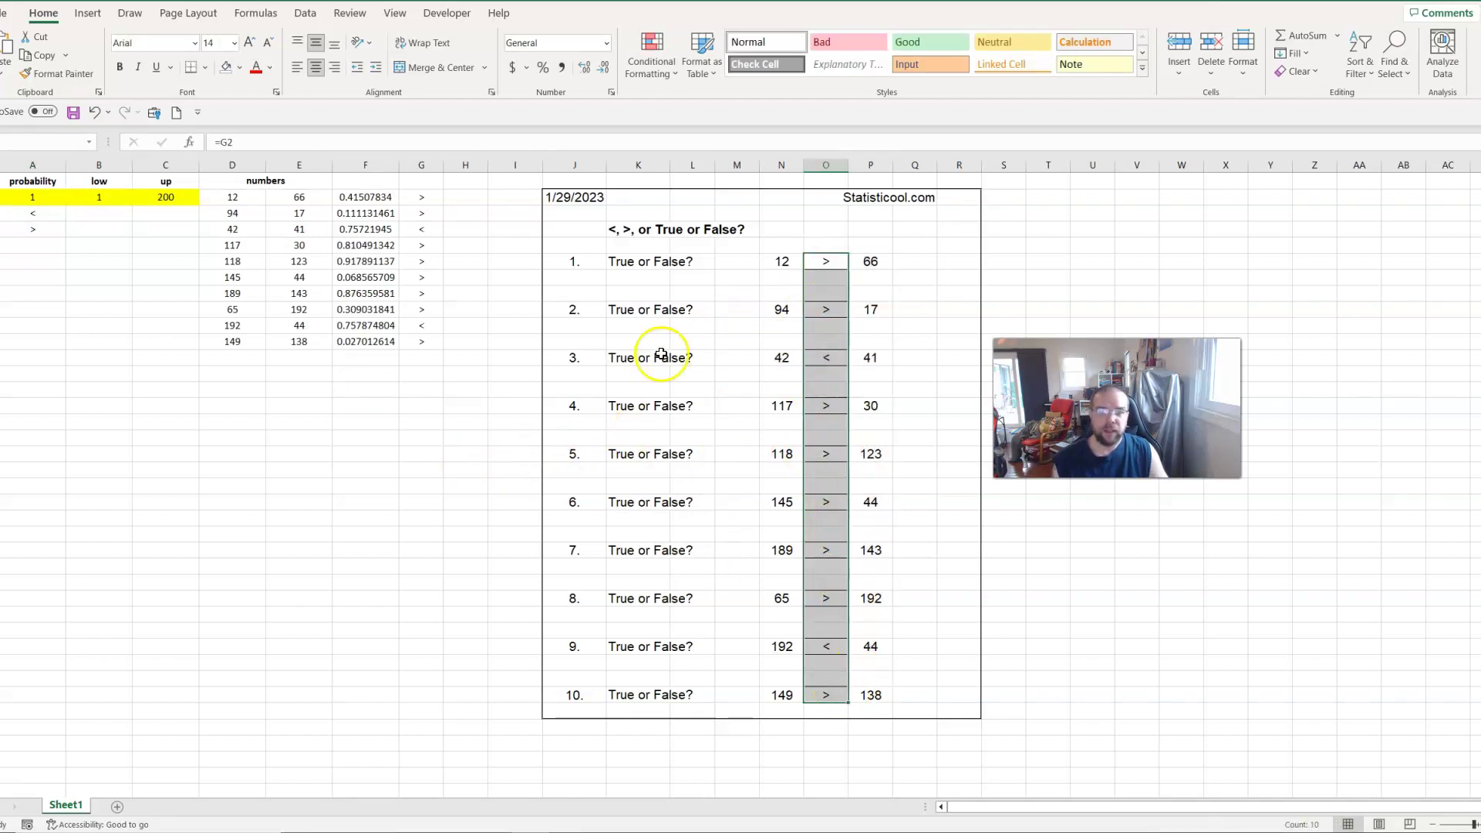
click(624, 263)
drag(624, 264, 615, 687)
click(375, 530)
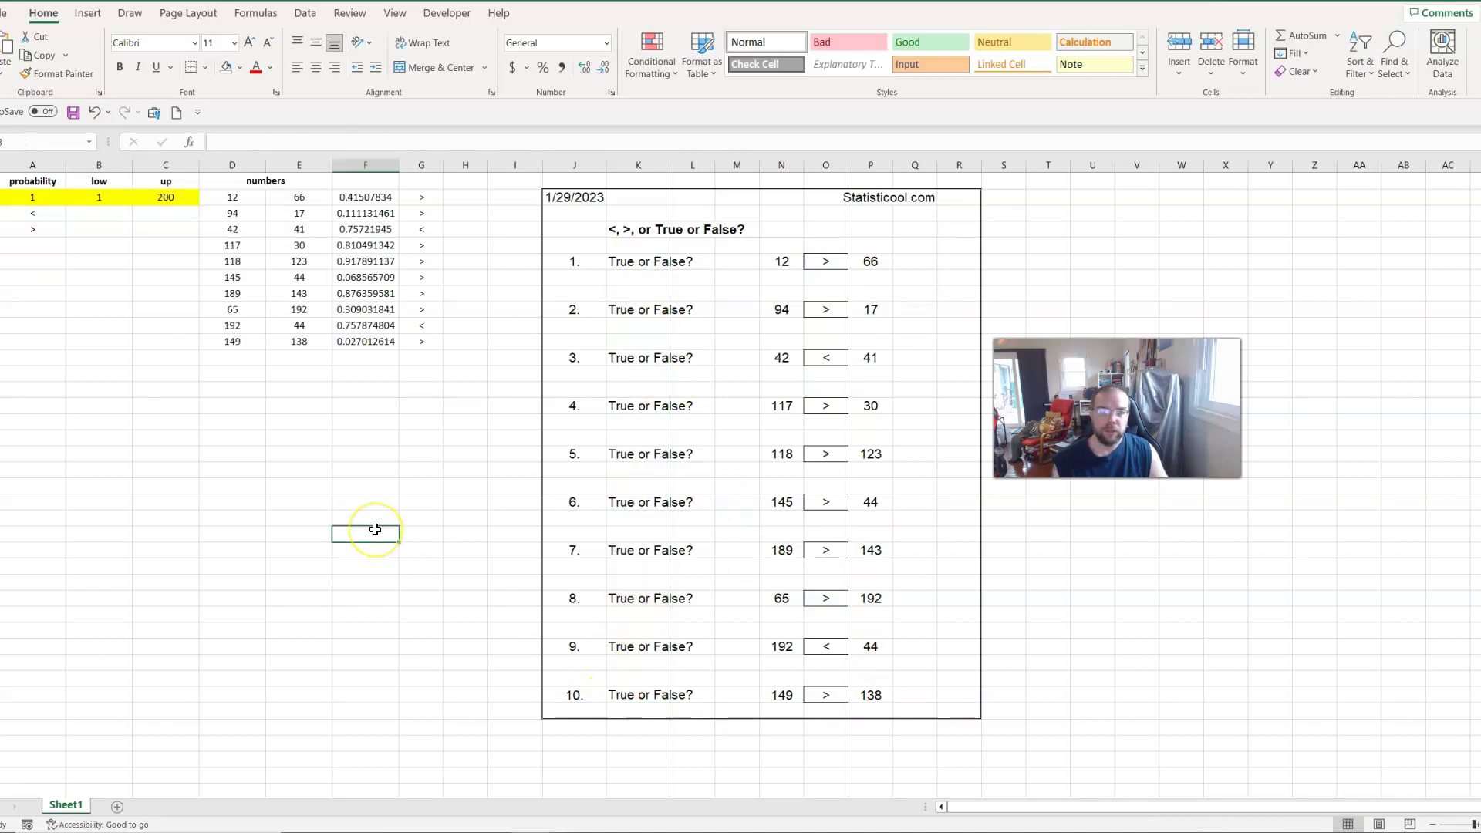
Set the probability in A2 to 0.
click(33, 199)
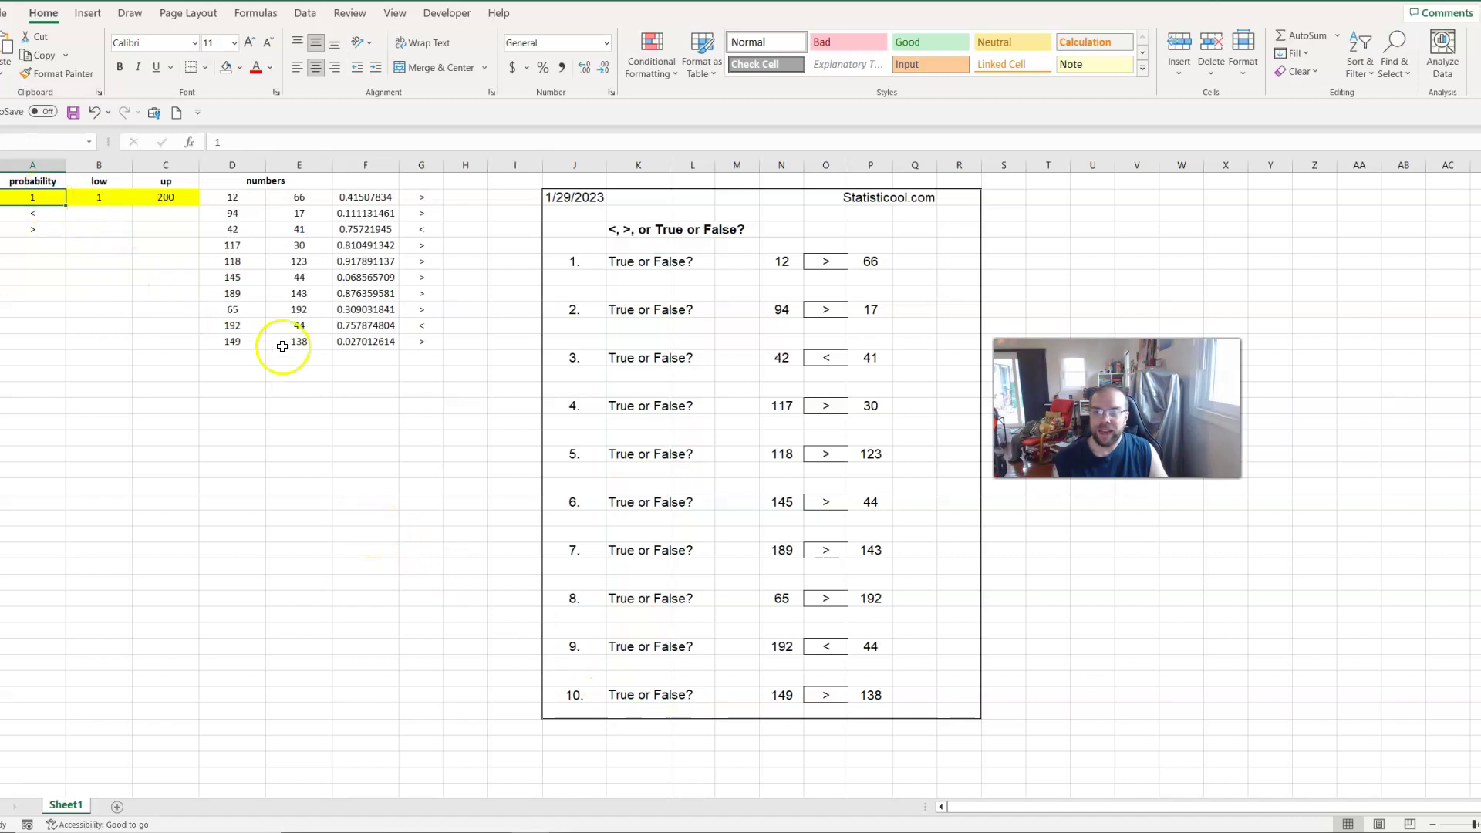
text(0)
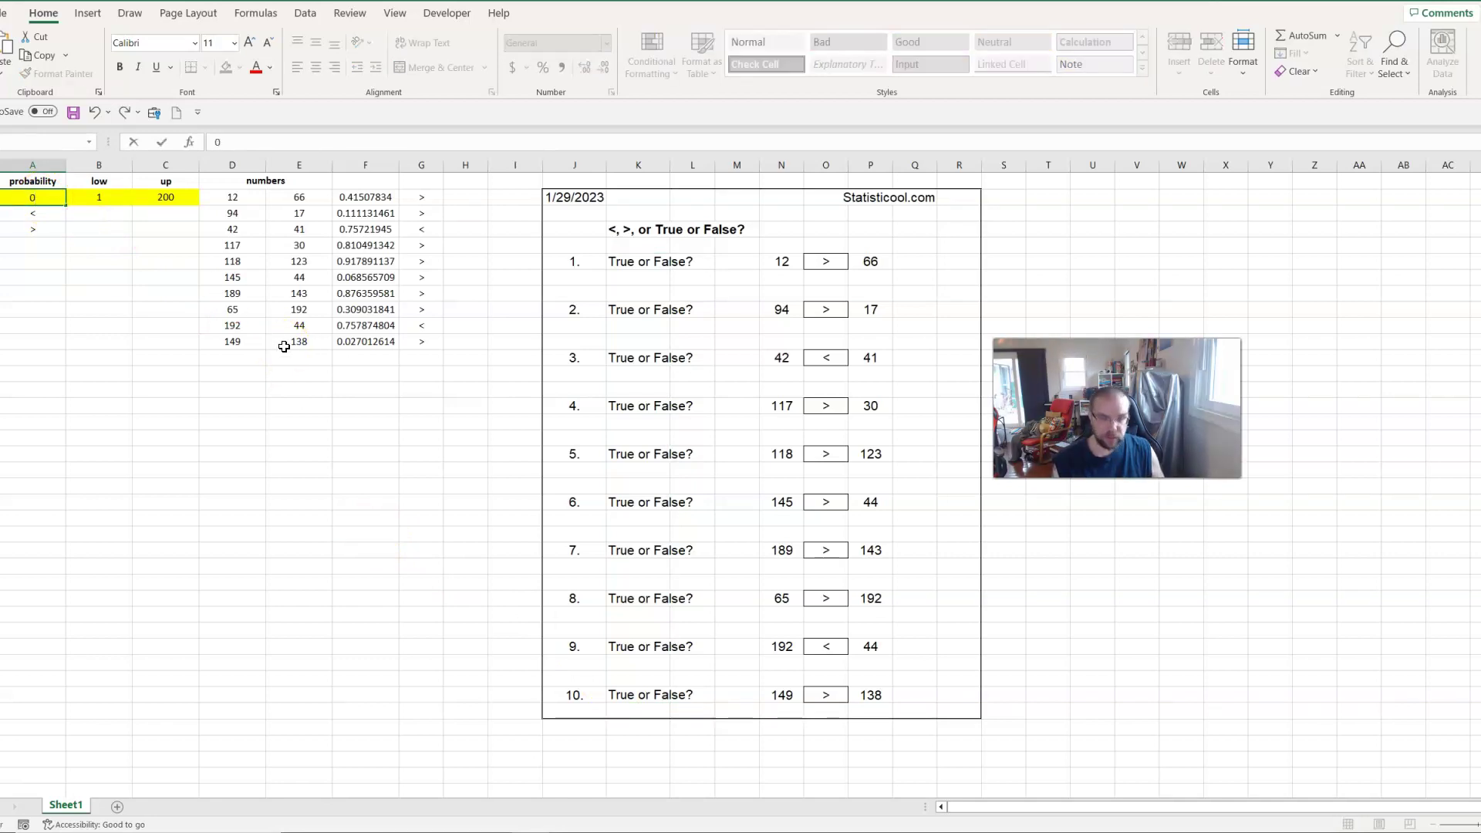
key(Return)
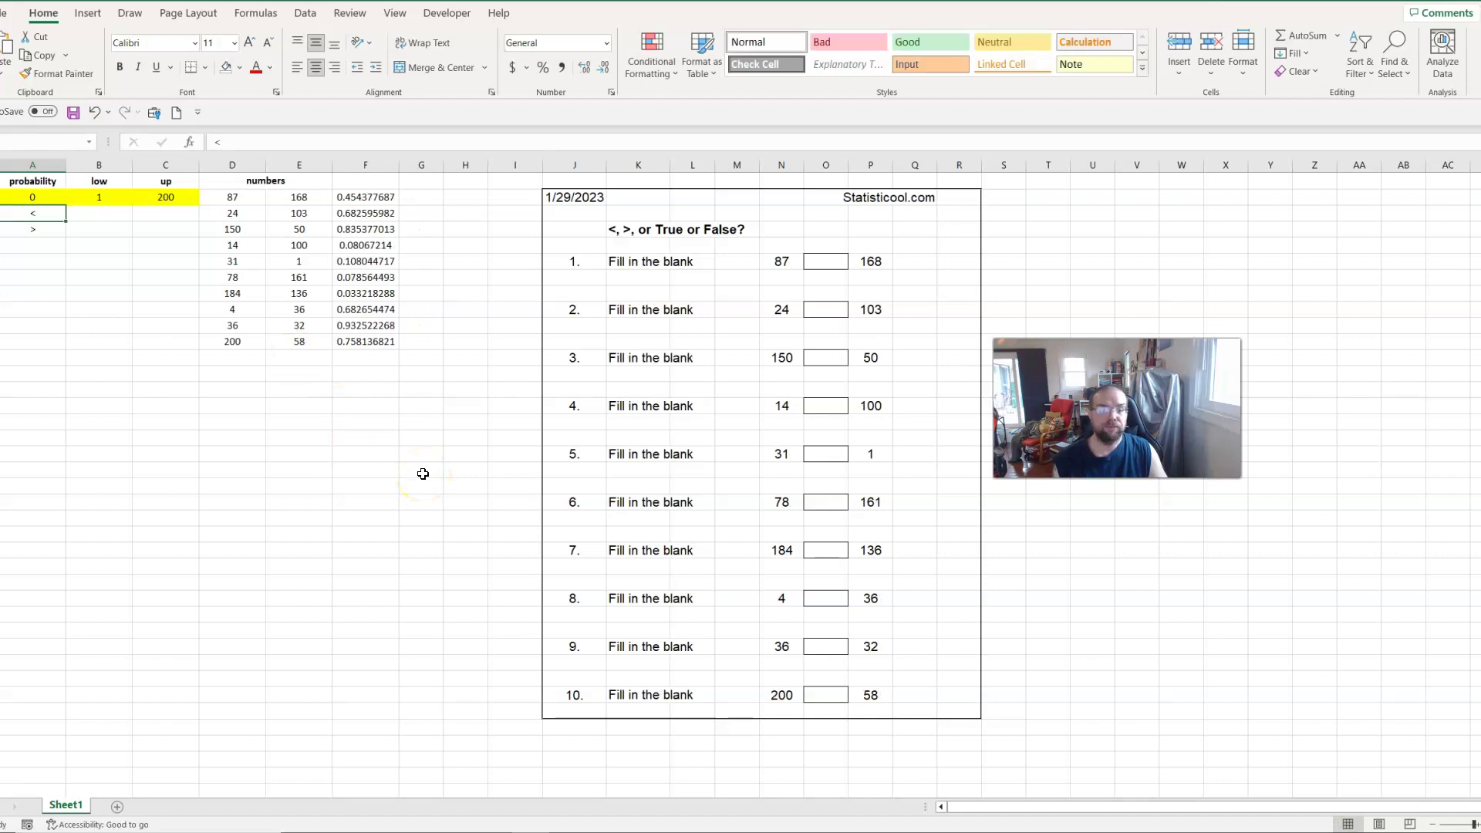
Set the probability in A2 to 0.5.
click(37, 198)
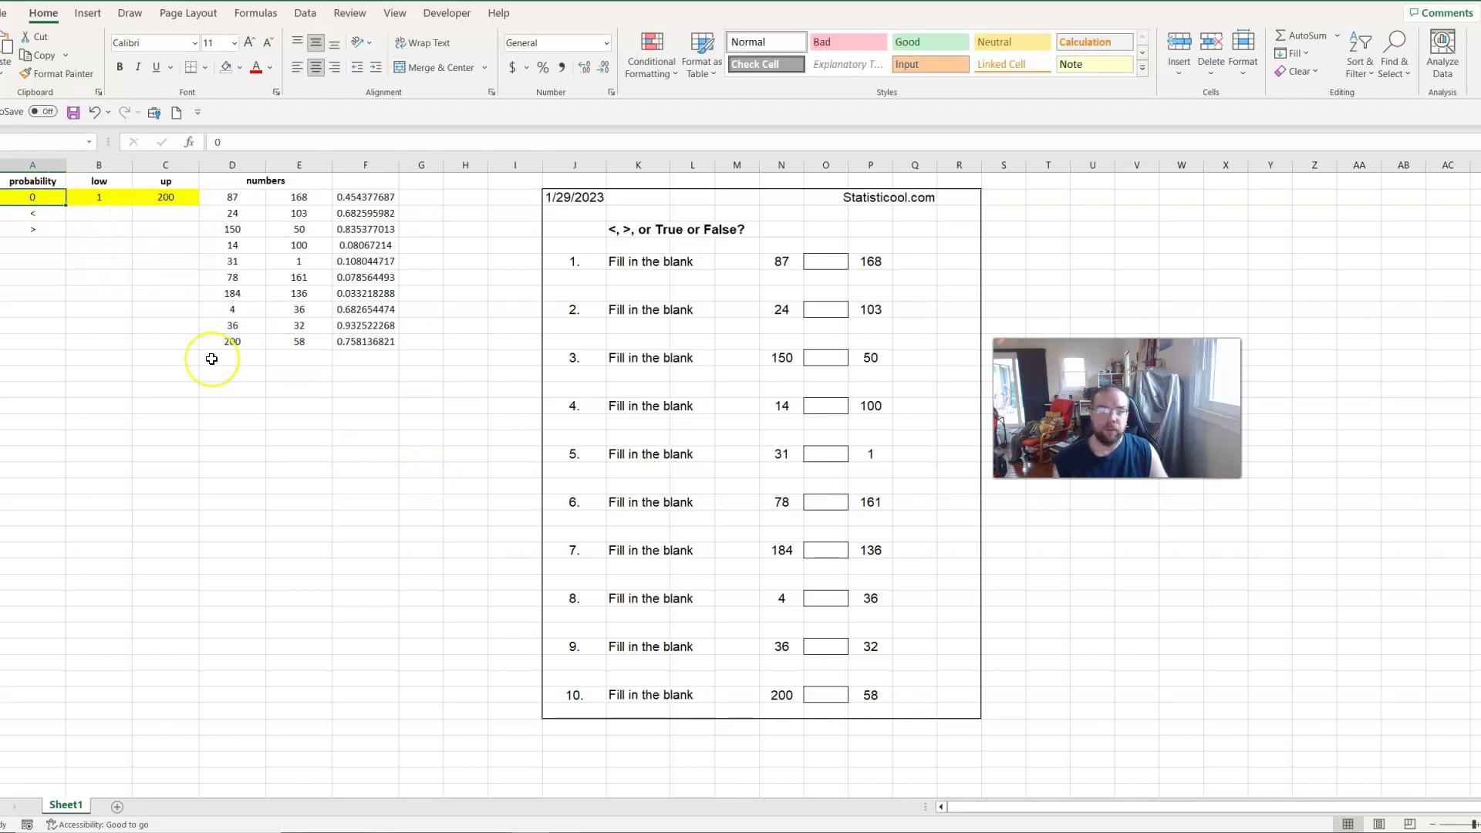
text(.)
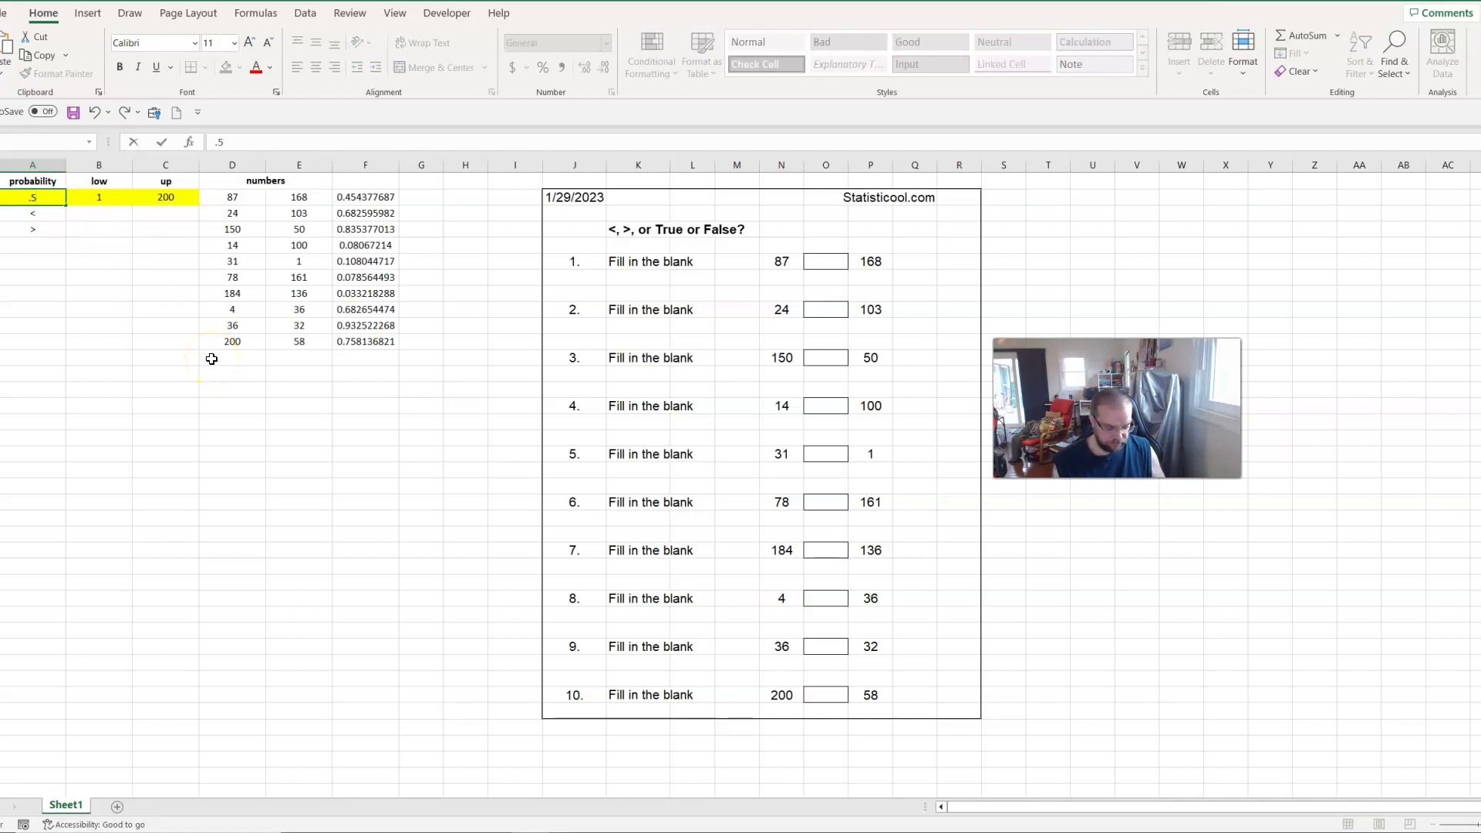
text(5)
key(Return)
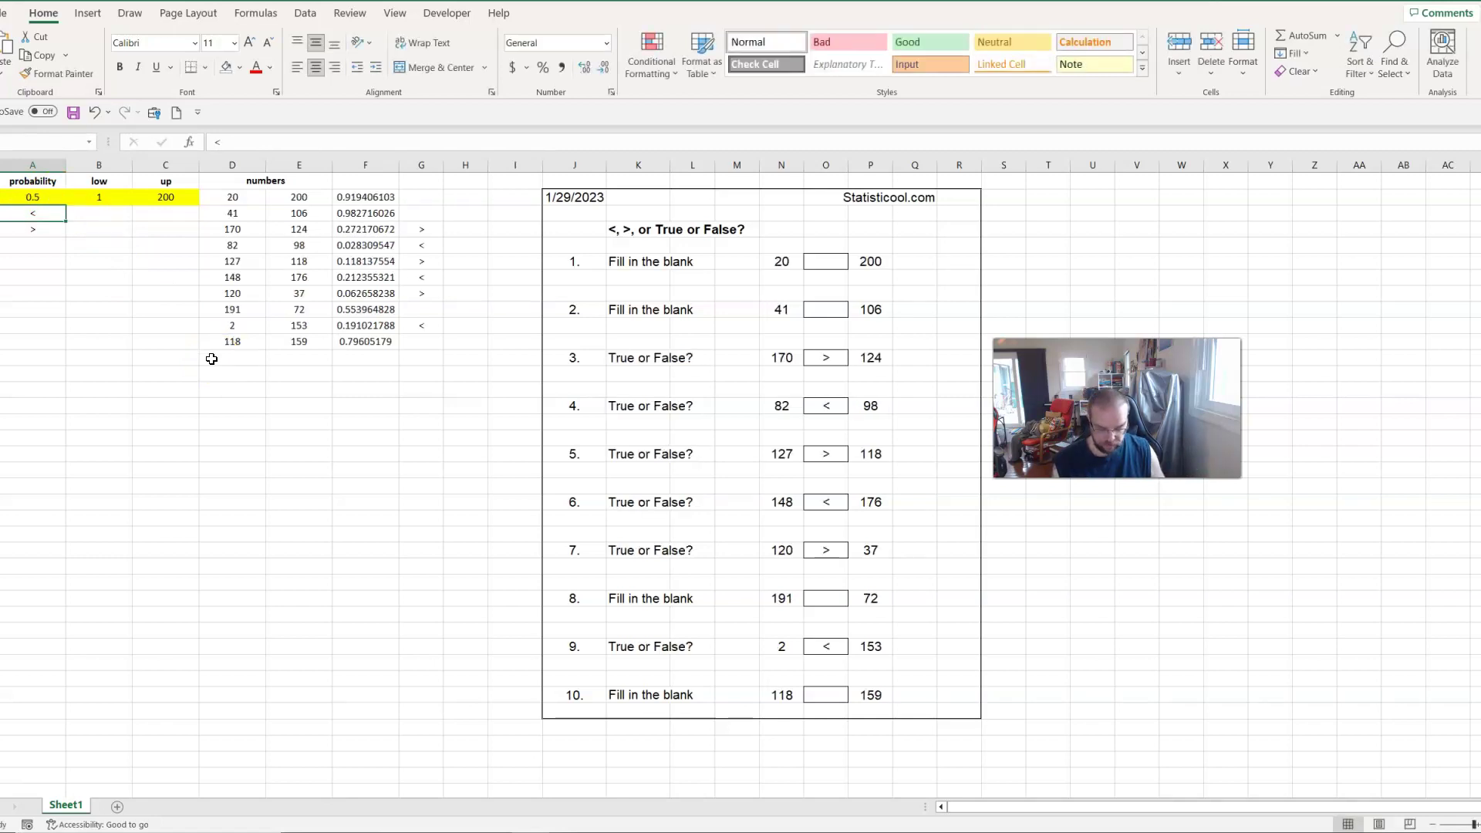
Recalculate the sheet six times to generate new random question sets.
key(F9)
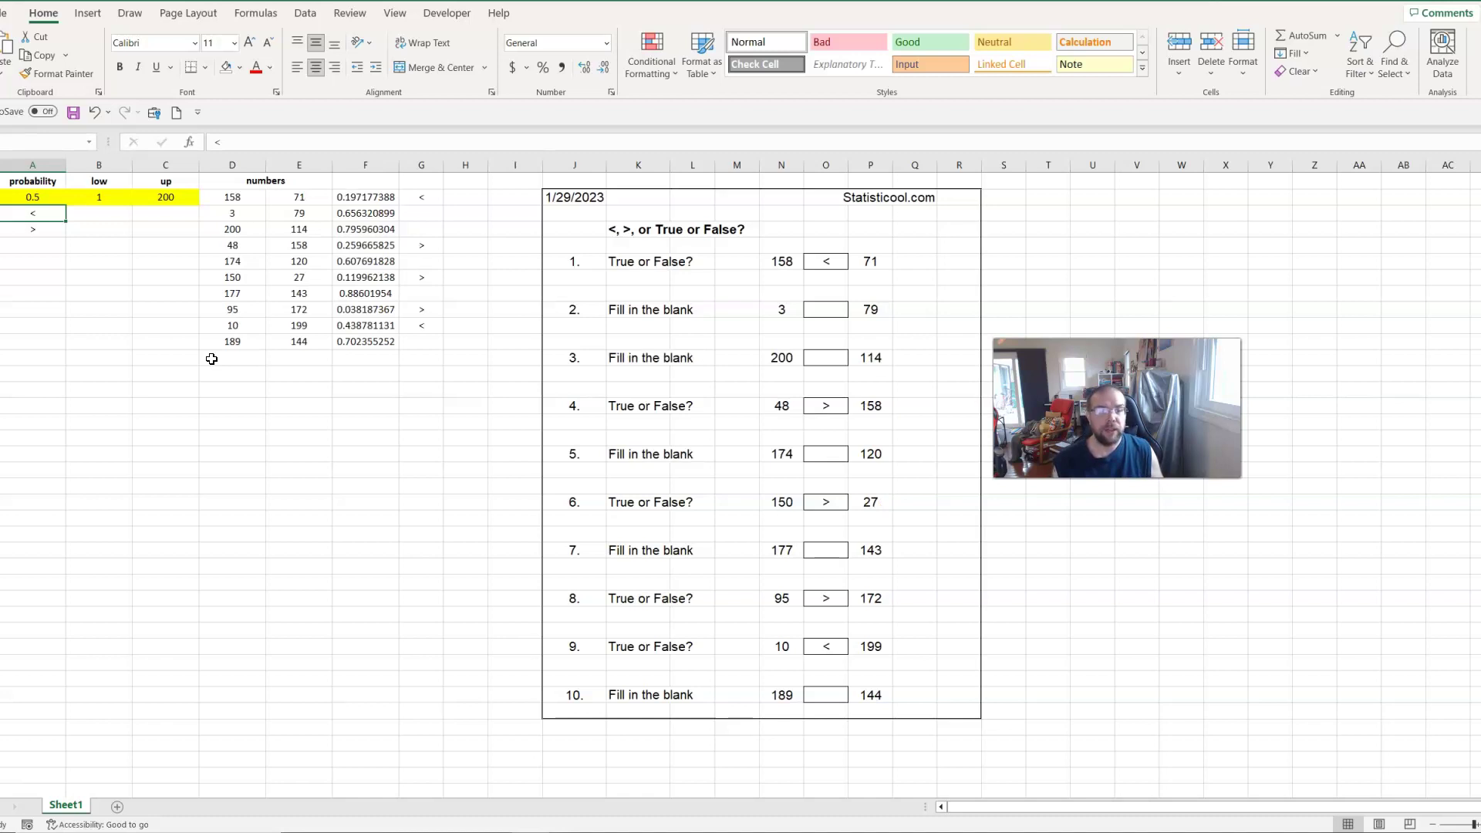
key(F9)
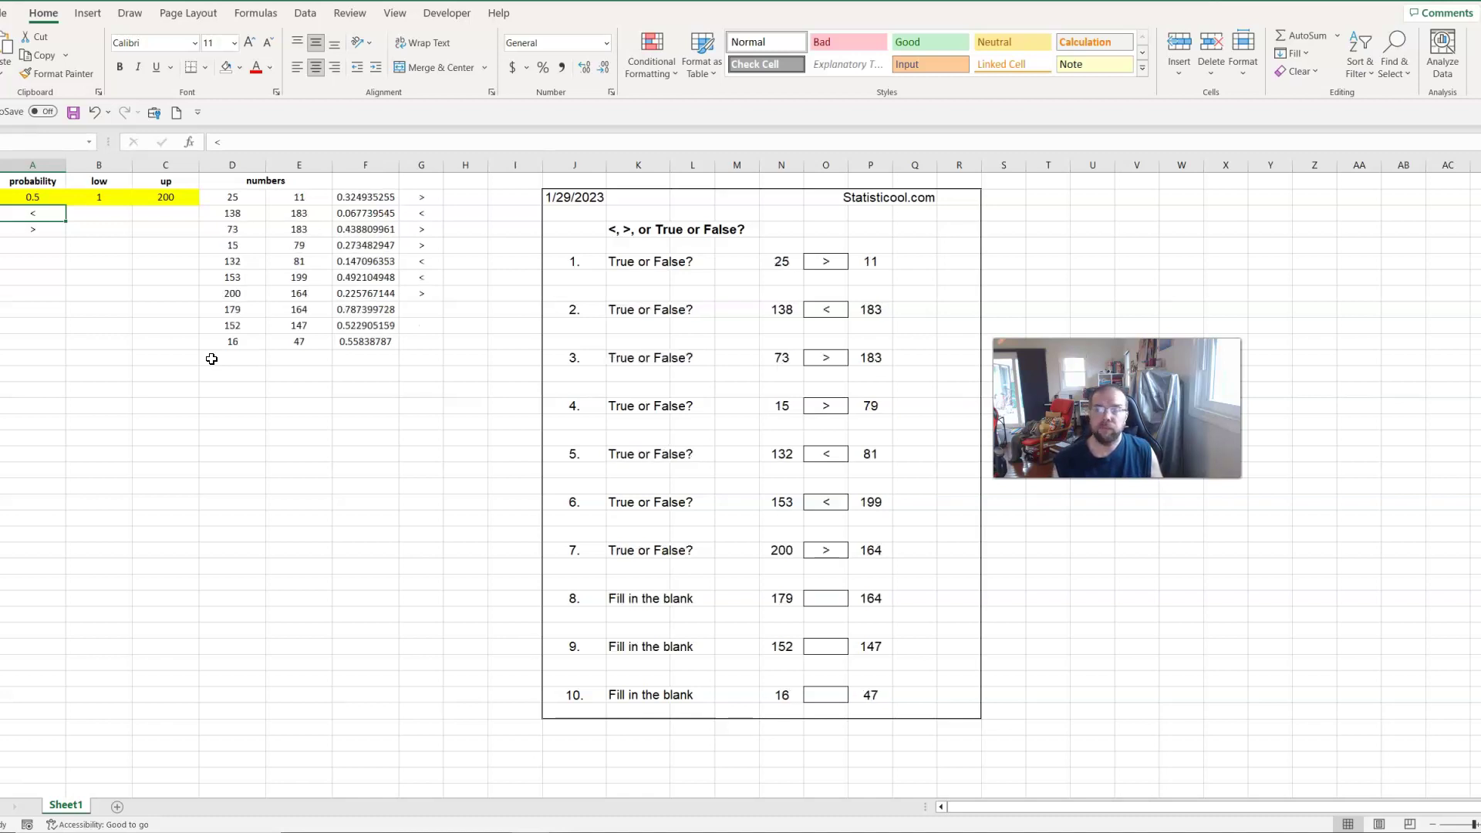
key(F9)
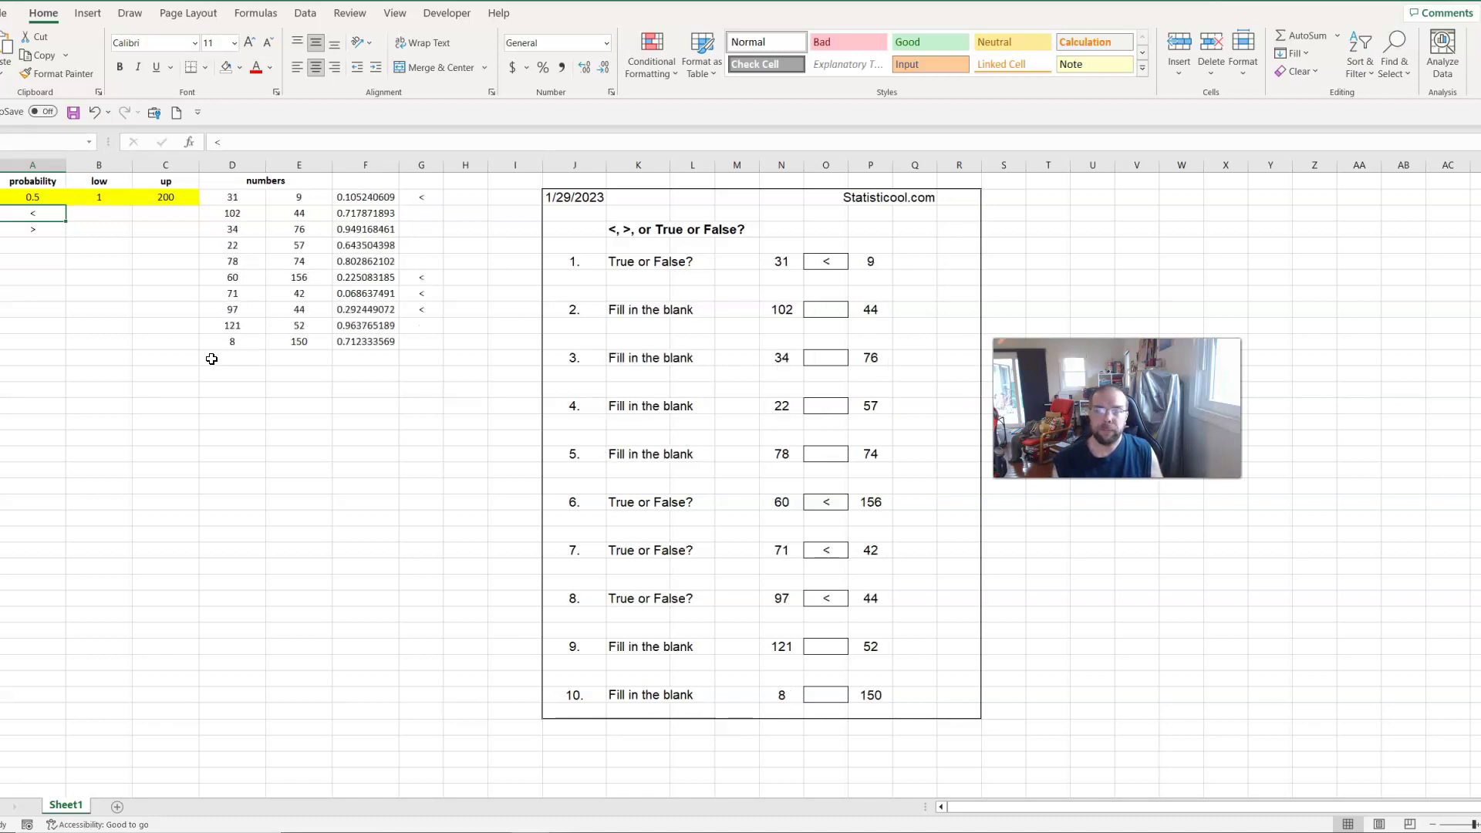
key(F9)
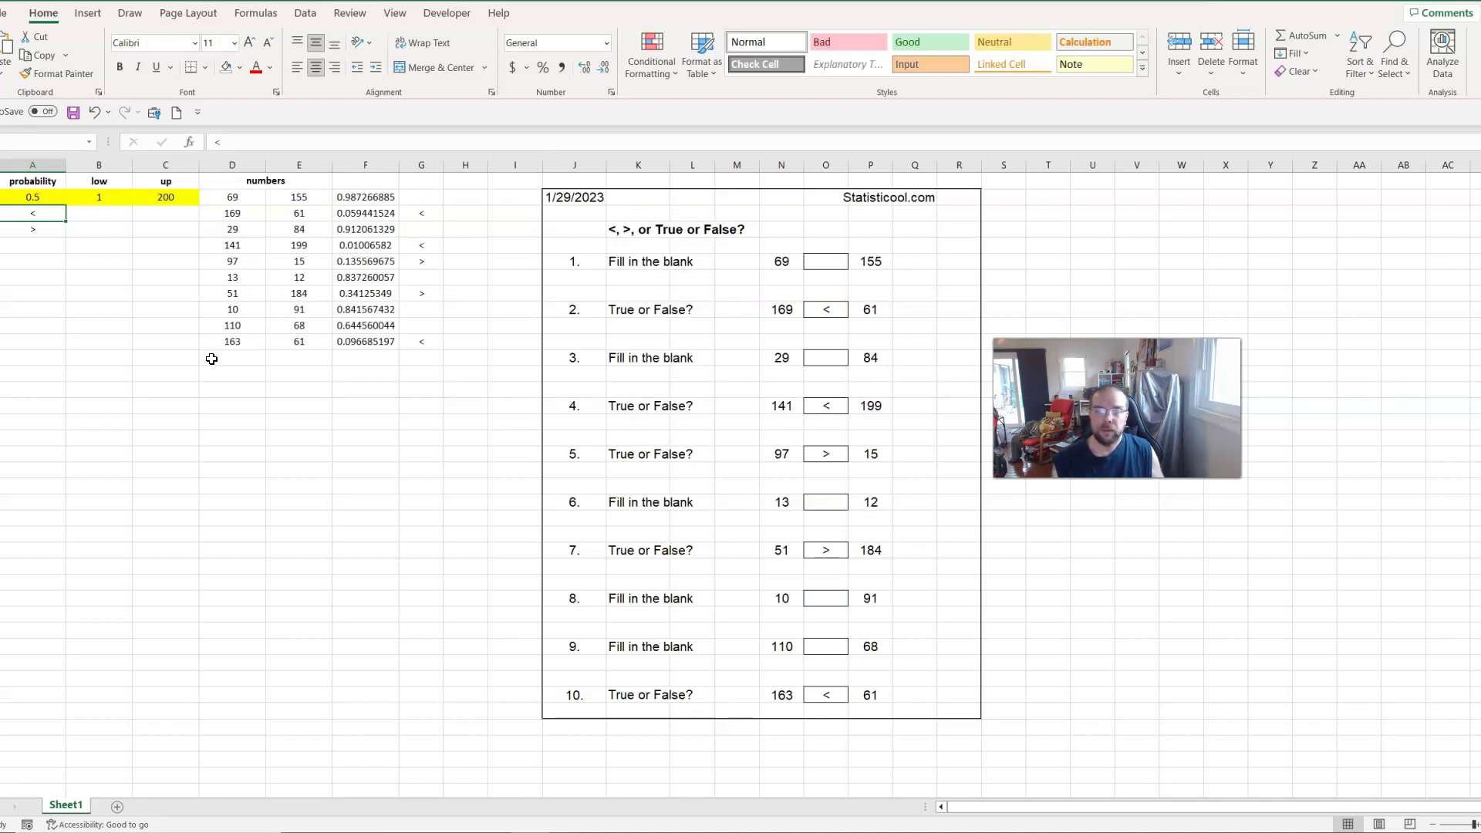
key(F9)
key(F9)
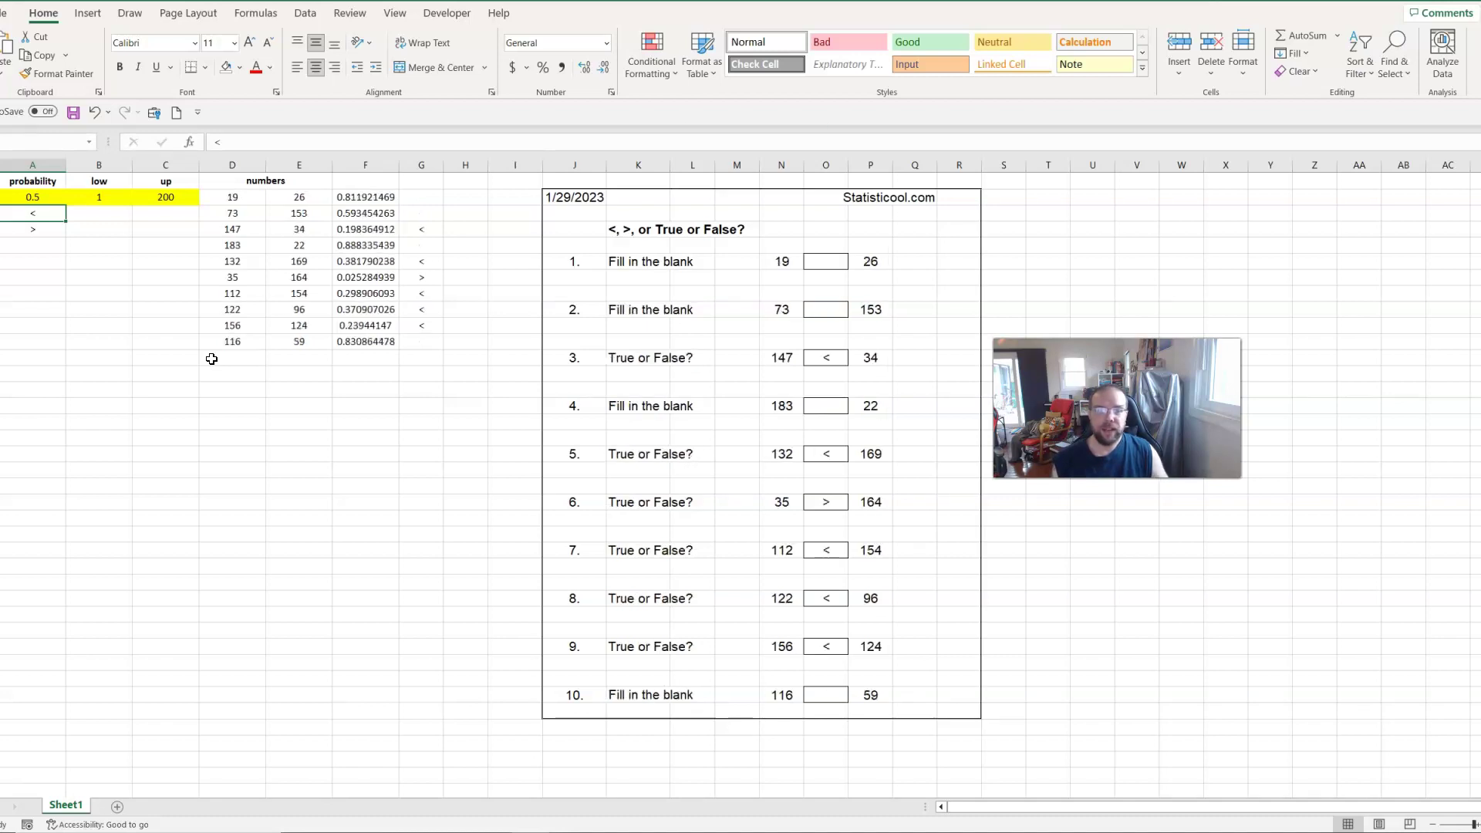
Review the worksheet's block of questions 6 to 10 and its Statisticool.com heading.
click(305, 425)
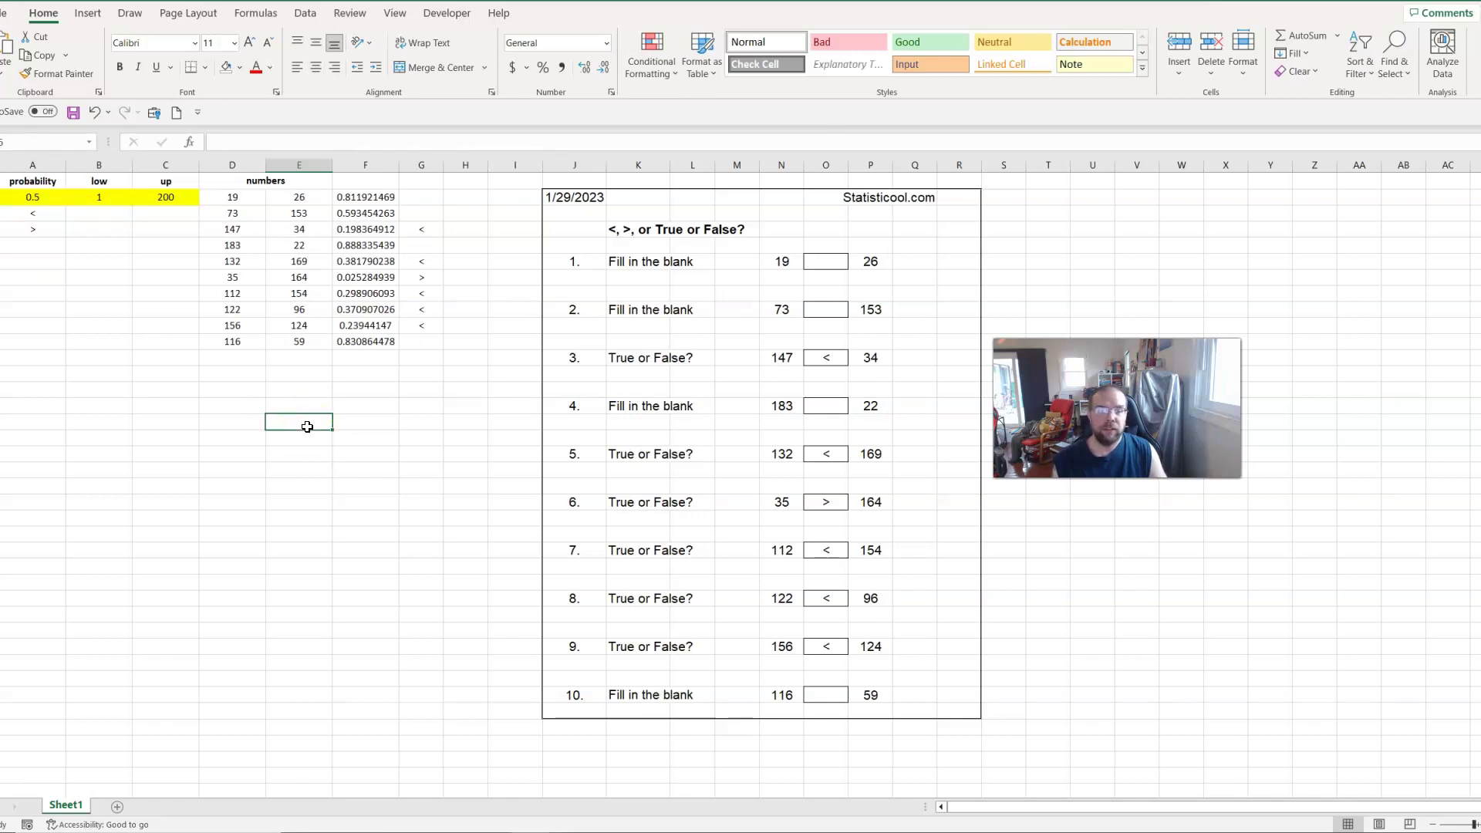
drag(560, 486, 912, 688)
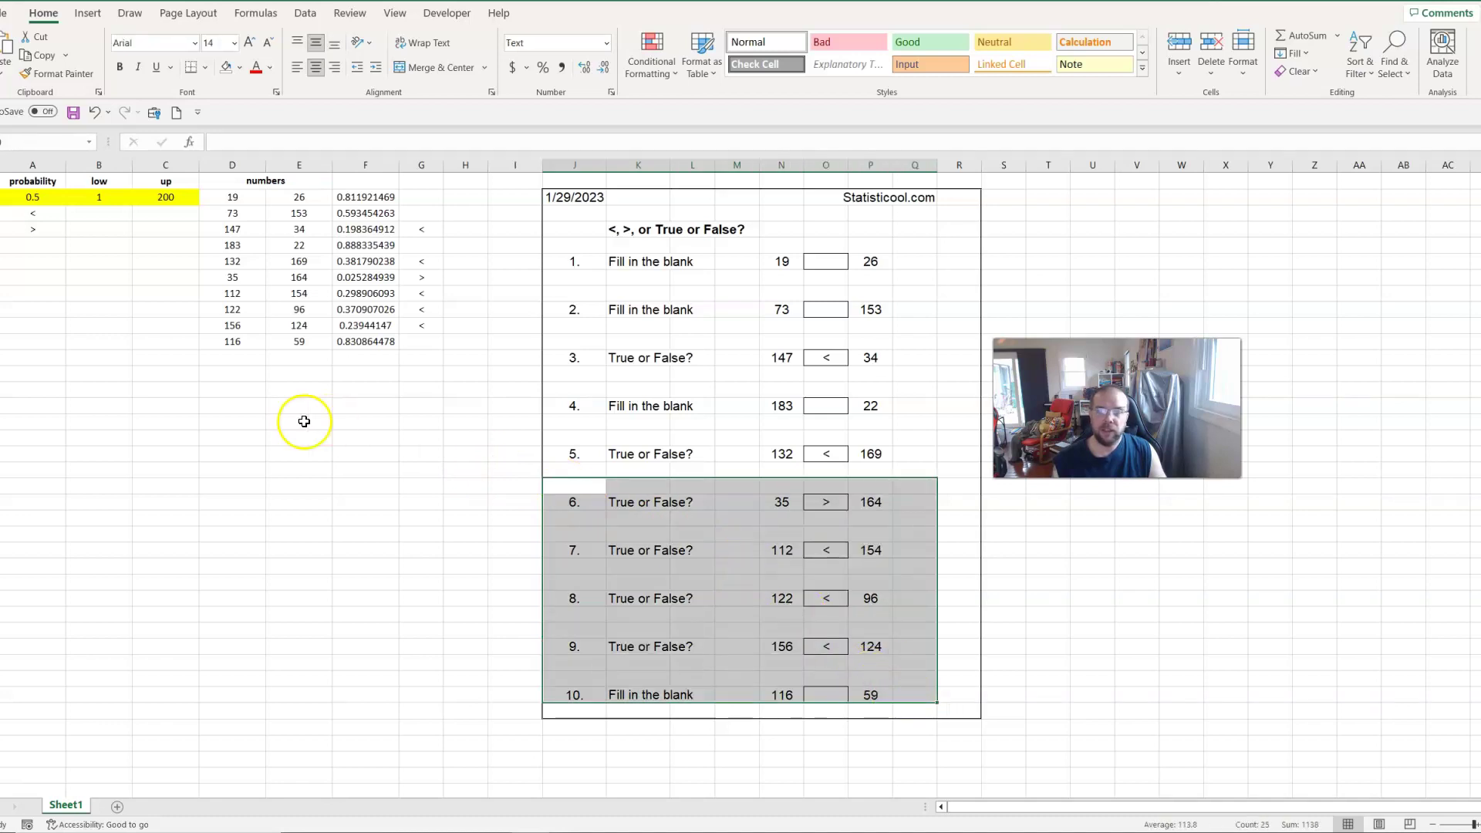
click(304, 421)
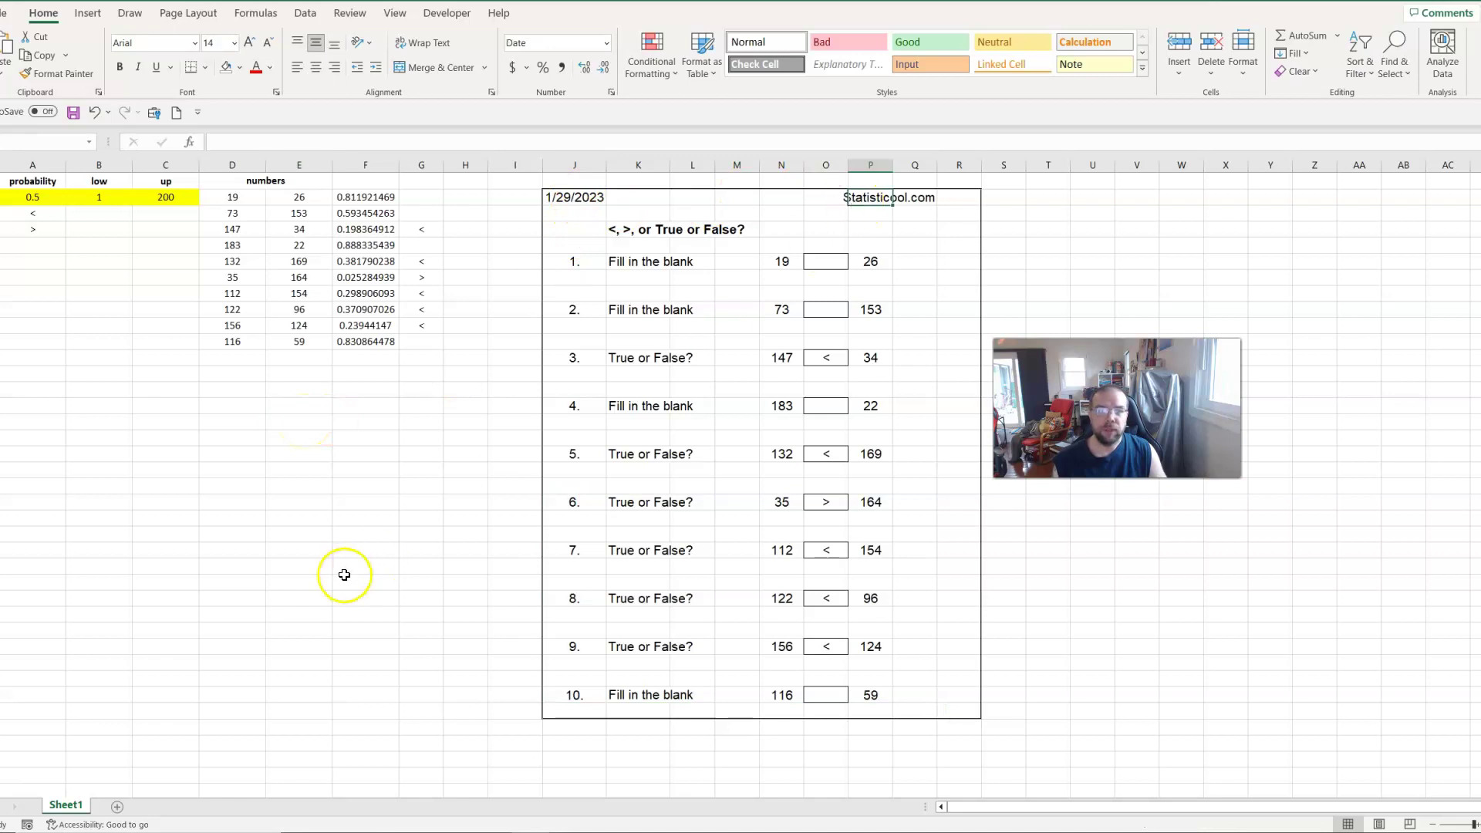
click(336, 549)
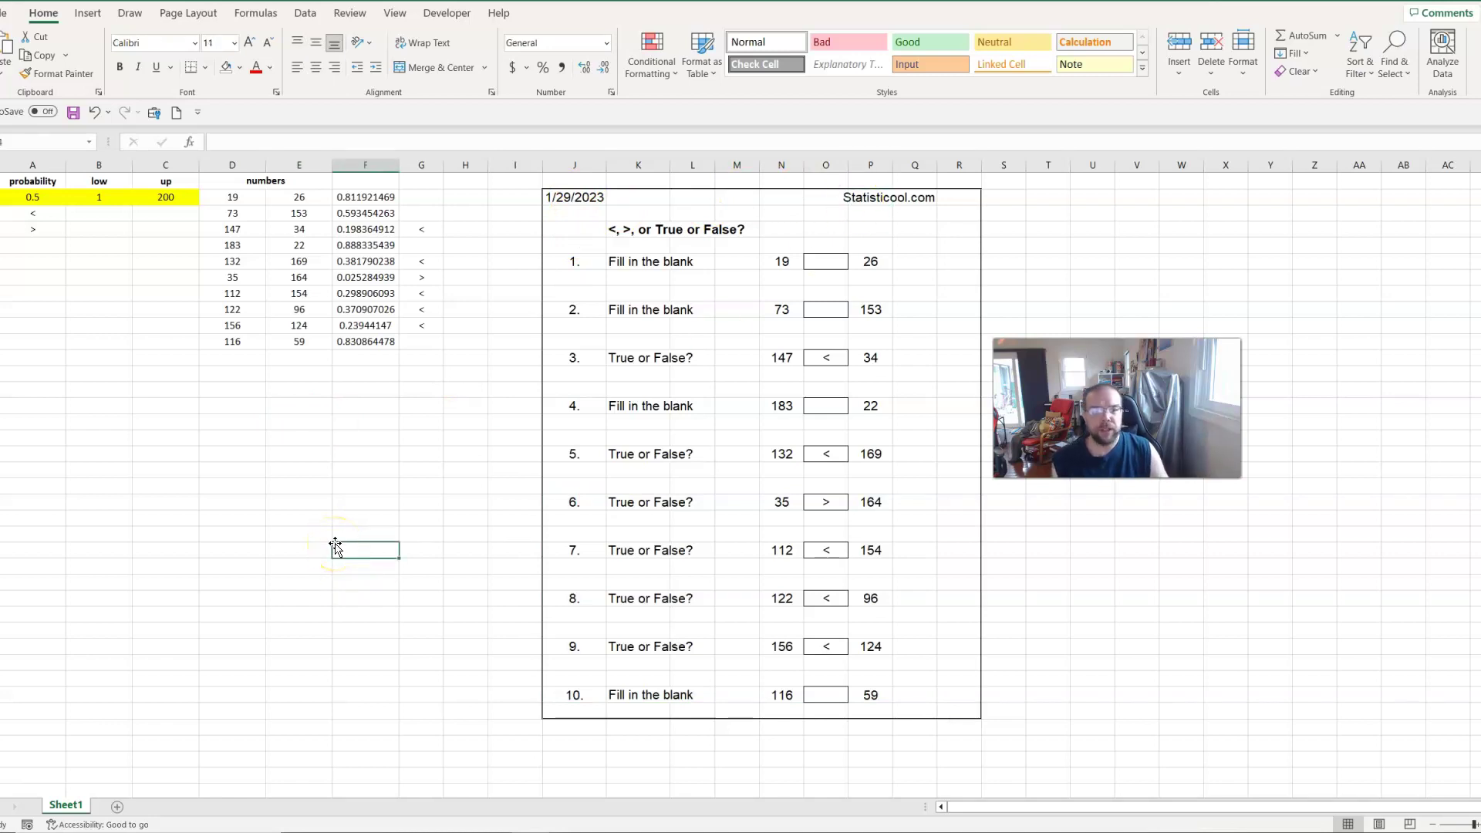